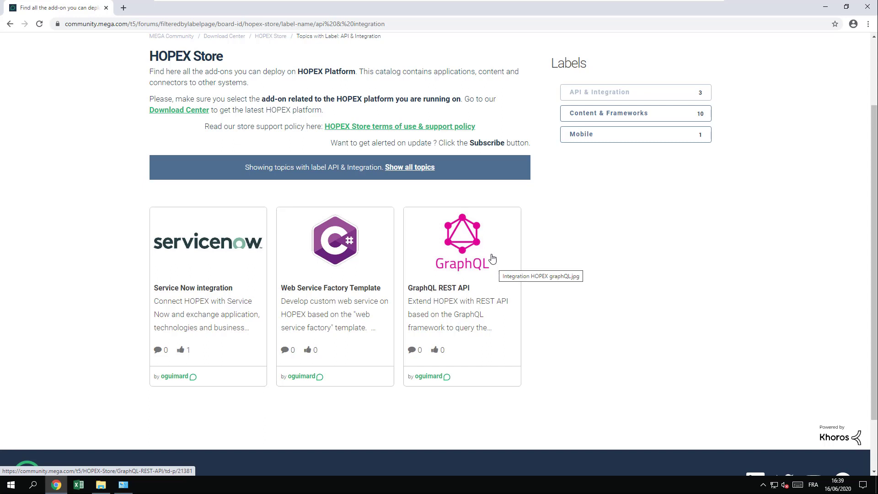
# - Open the GraphQL REST API add-on card to reach its GitHub releases page
pyautogui.click(462, 246)
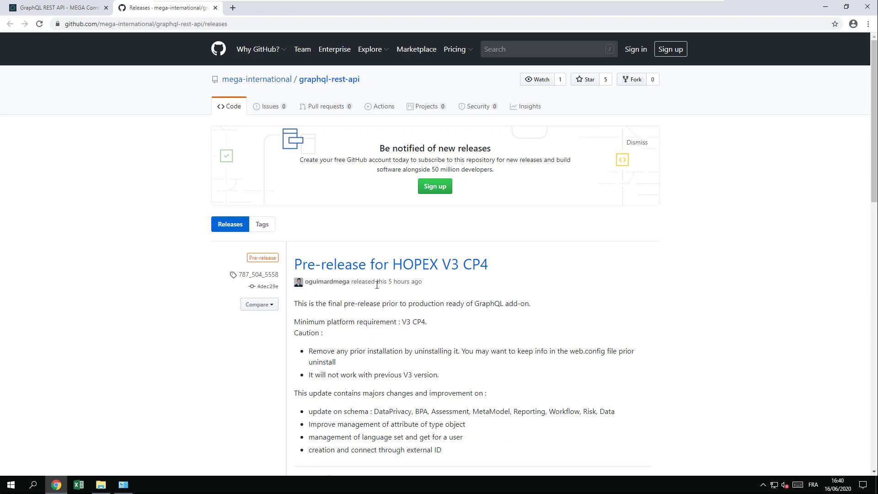
# - Download Mega.WebService.GraphQL.Setup-787_504-iqa-5558.msi from the CP4 pre-release assets and open it
pyautogui.scroll(-3, 320, 256)
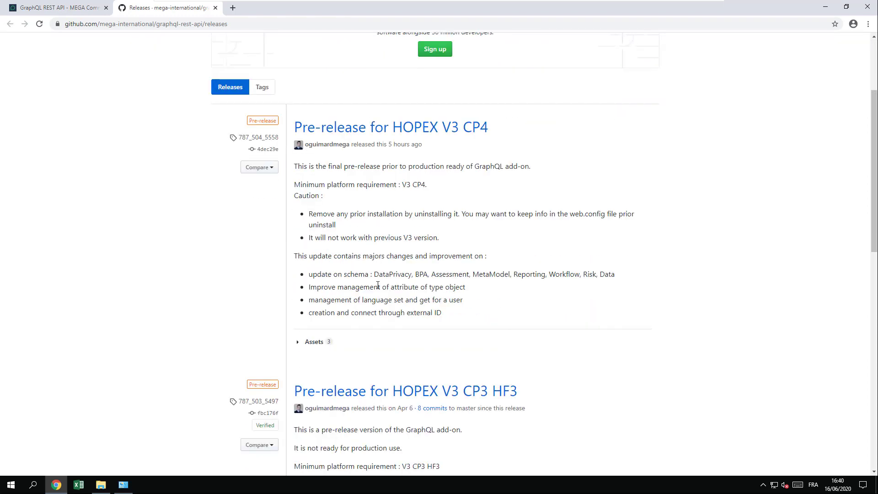
pyautogui.click(300, 346)
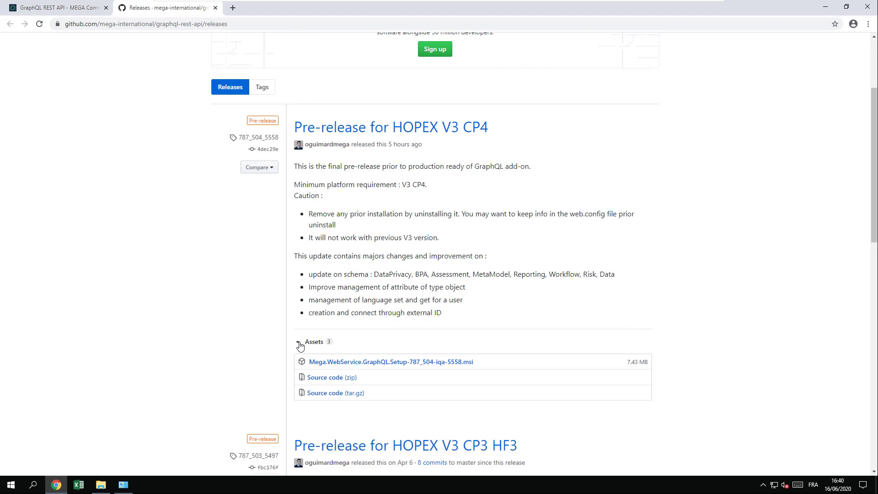
pyautogui.click(364, 363)
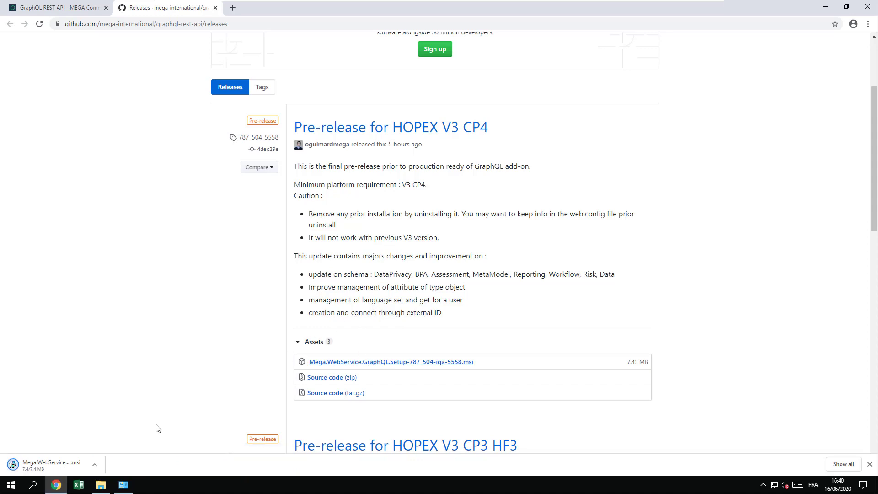
pyautogui.click(70, 465)
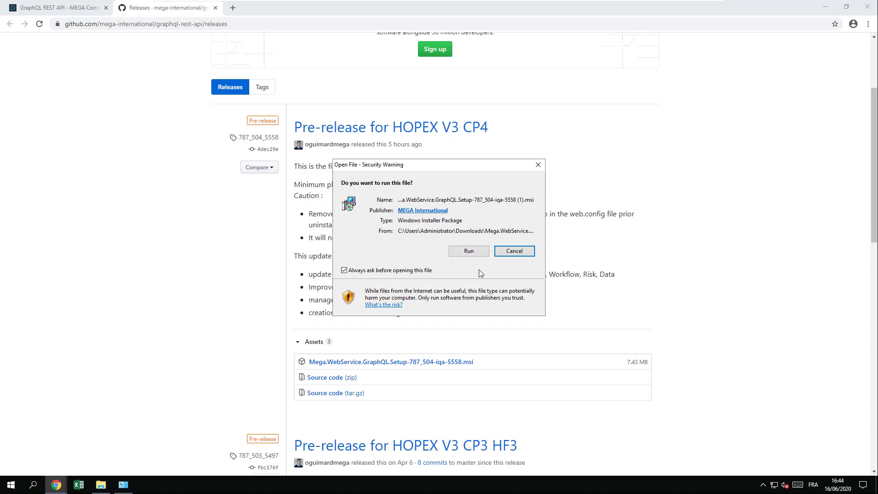
# - Run the GraphQL installer and accept the licence agreement terms
pyautogui.click(470, 254)
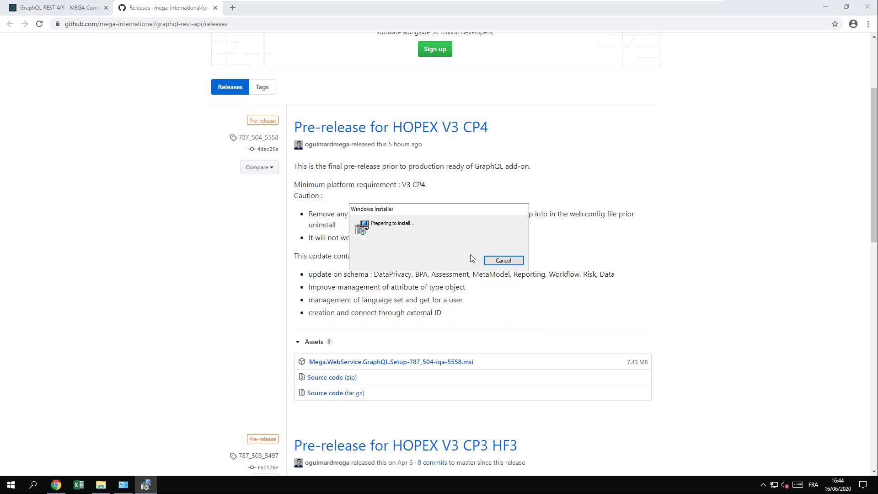
pyautogui.click(488, 314)
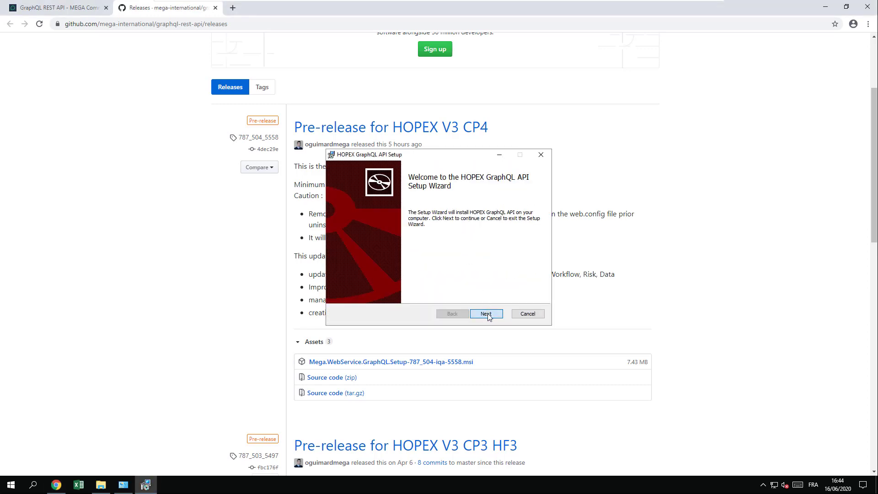
pyautogui.click(342, 293)
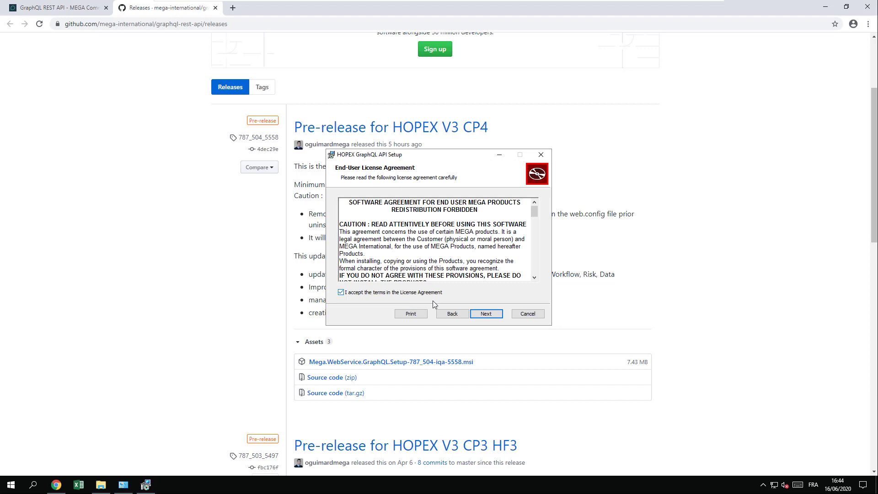
pyautogui.click(486, 315)
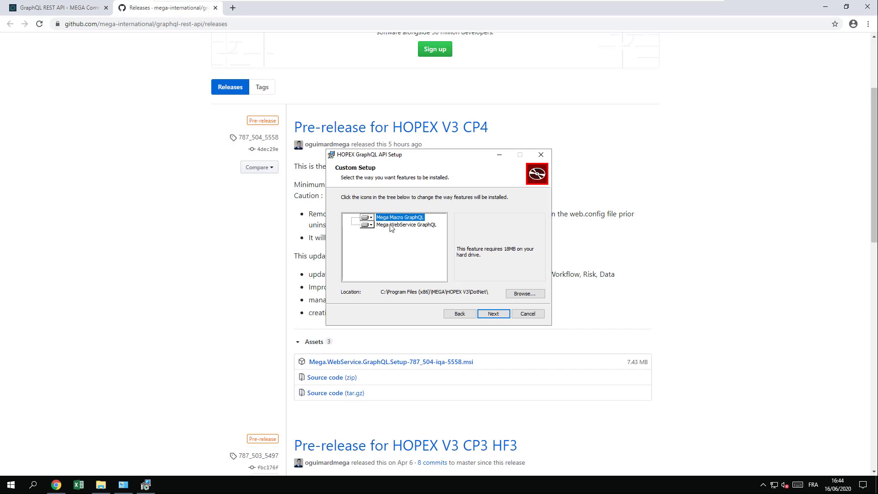
# - Review the install locations of Mega WebService GraphQL and Mega Macro GraphQL in Custom Setup
pyautogui.click(392, 224)
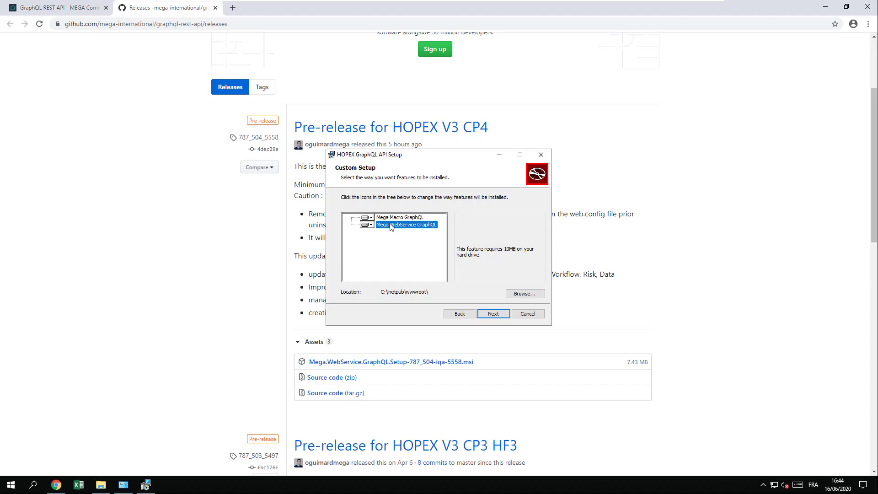
pyautogui.click(393, 218)
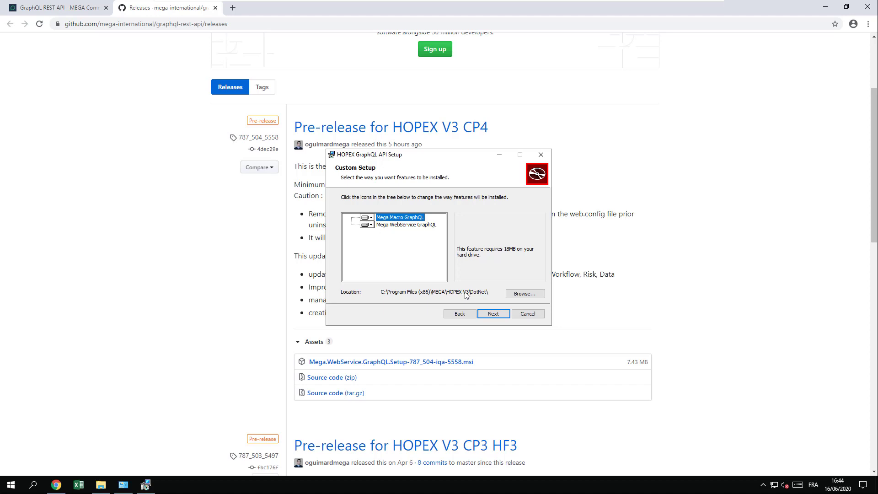
pyautogui.click(418, 226)
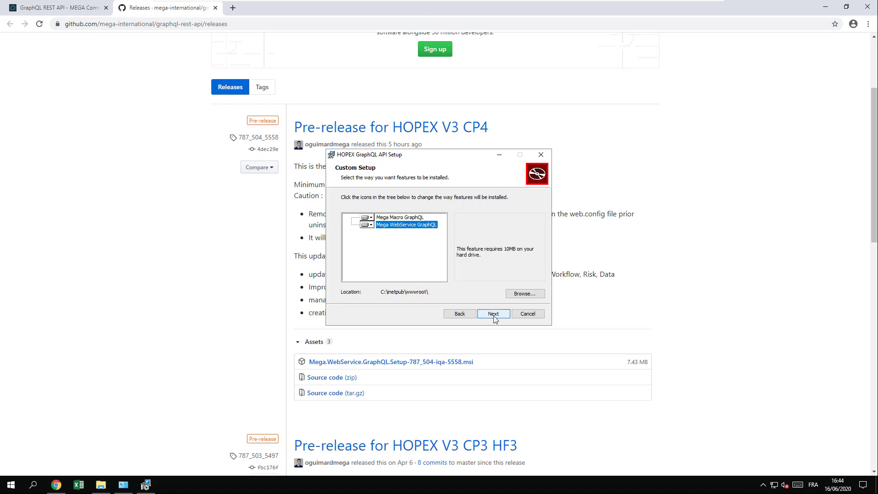
pyautogui.click(494, 315)
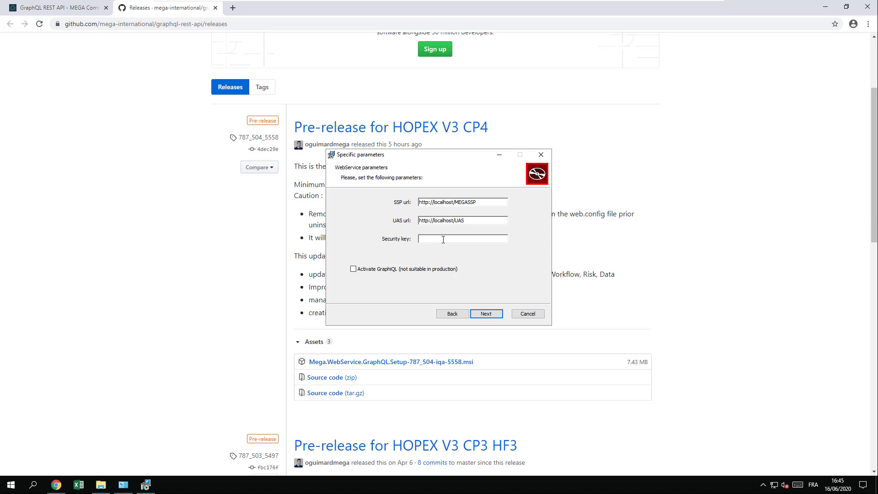
# - Browse File Explorer to C:\inetpub\wwwroot\HOPEX and select web.config
pyautogui.click(100, 488)
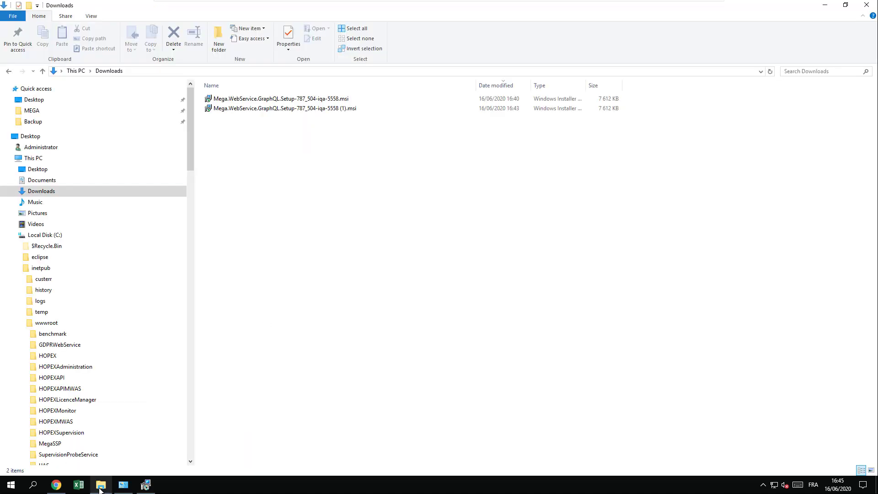
pyautogui.click(51, 274)
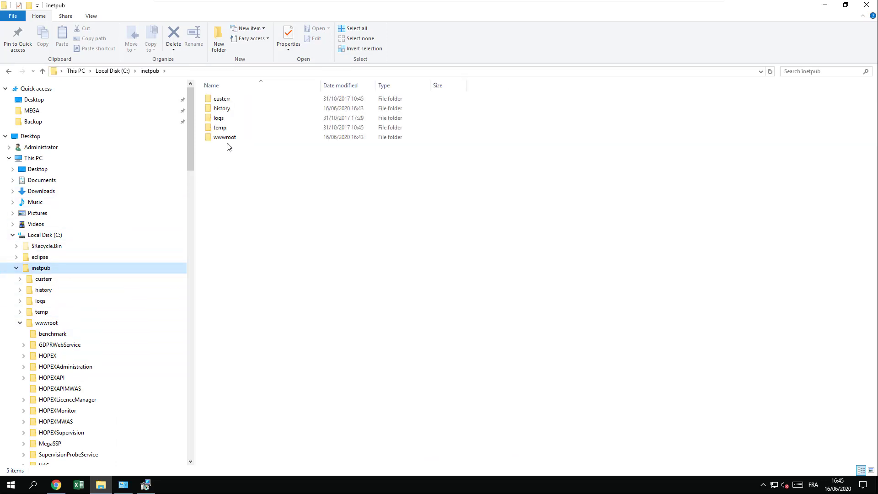
pyautogui.click(230, 140)
pyautogui.doubleClick(230, 140)
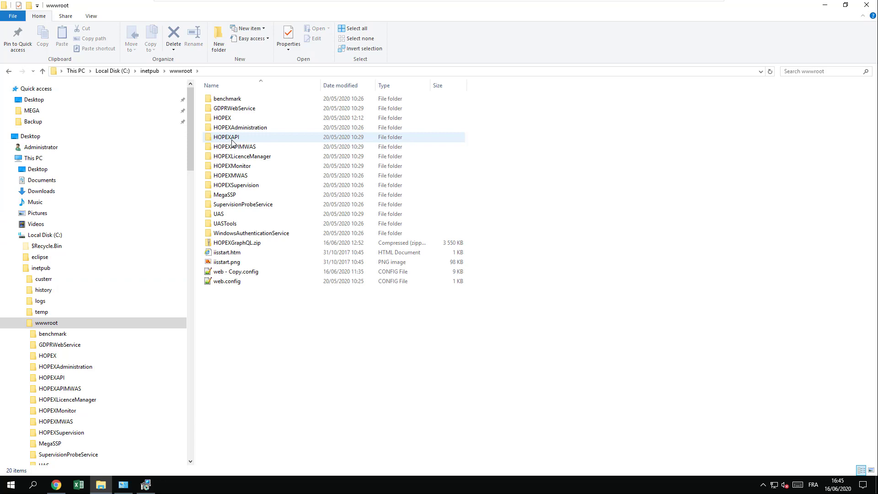
pyautogui.doubleClick(228, 119)
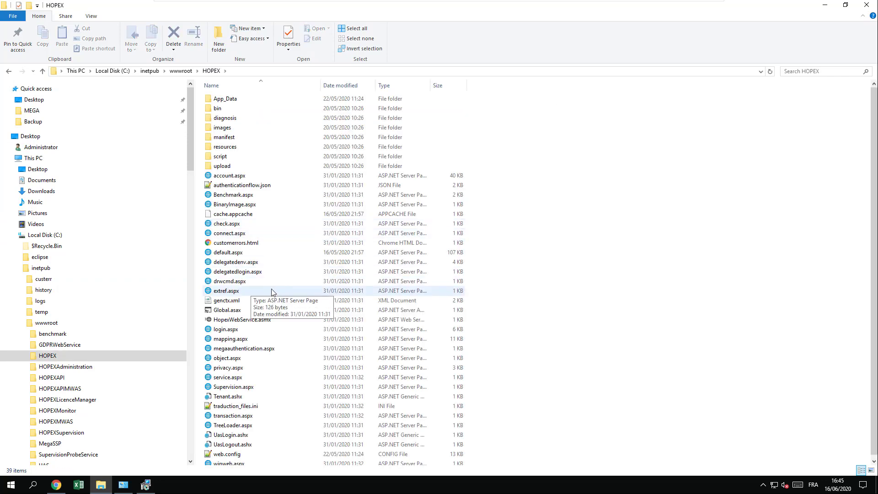
pyautogui.scroll(-1, 272, 291)
pyautogui.click(230, 452)
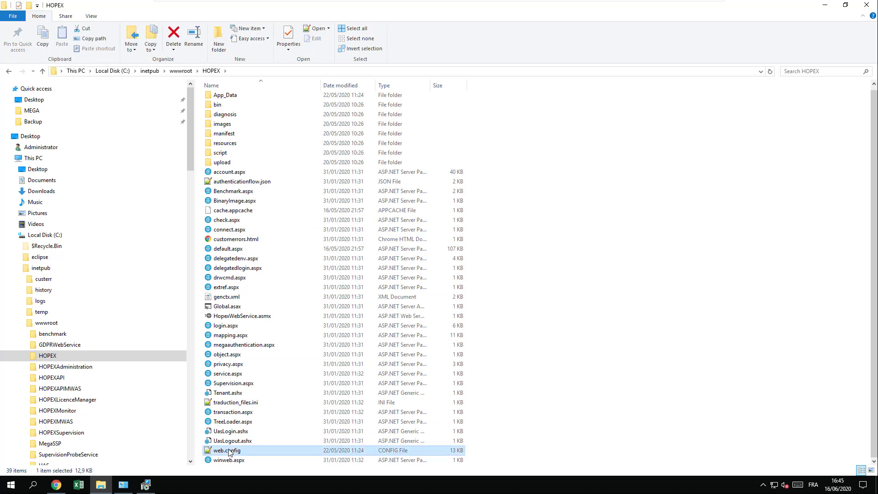
# - Copy the MegaSiteProvider IP 192.168.131.155 from web.config in Notepad++
pyautogui.doubleClick(231, 452)
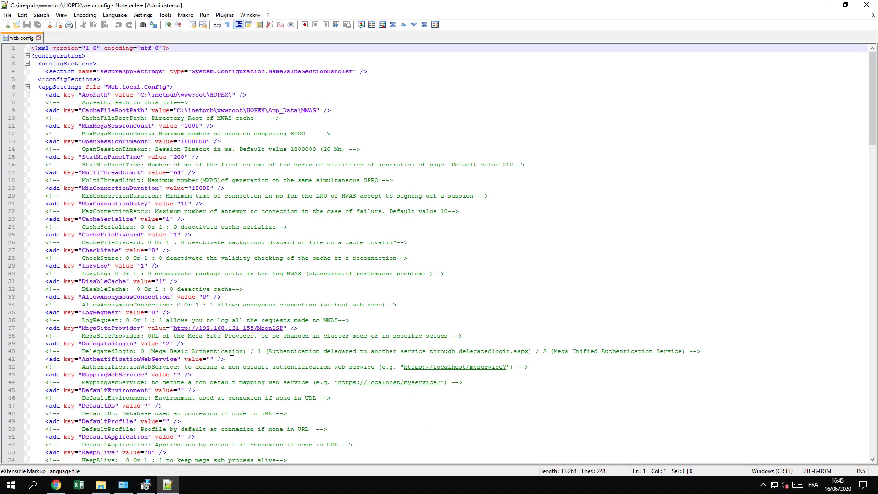
pyautogui.scroll(-3, 230, 209)
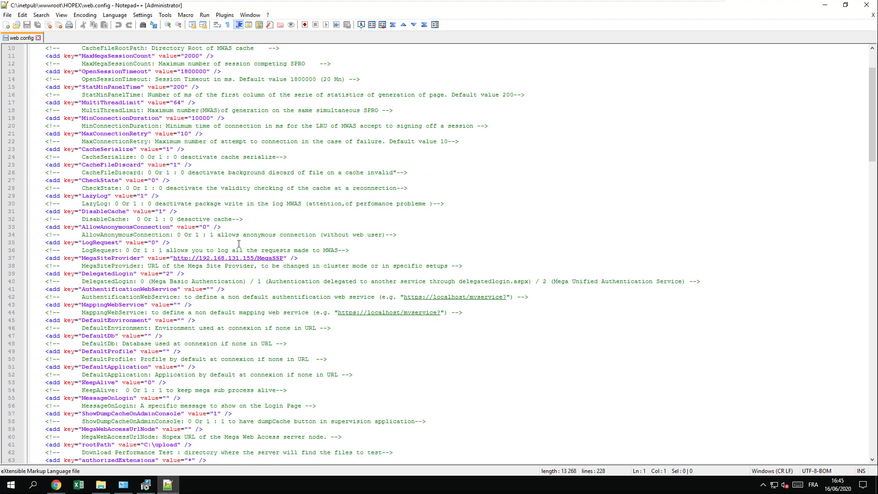
pyautogui.moveTo(254, 259); pyautogui.dragTo(200, 260)
pyautogui.hotkey('ctrl', 'c')
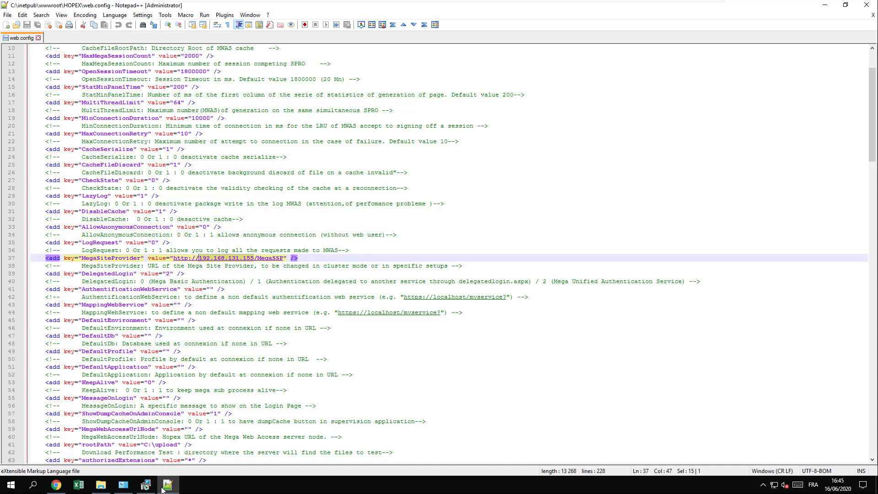
pyautogui.click(146, 485)
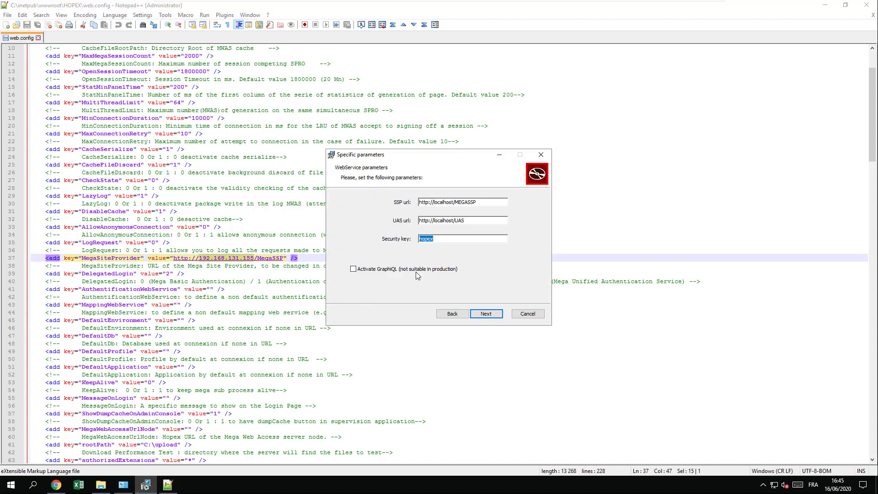
# - Replace localhost with 192.168.131.155 in the SSP and UAS urls and activate GraphiQL
pyautogui.click(453, 203)
pyautogui.press('BackSpace')
pyautogui.press('BackSpace')
pyautogui.press('BackSpace')
pyautogui.press('BackSpace')
pyautogui.press('BackSpace')
pyautogui.press('BackSpace')
pyautogui.press('BackSpace')
pyautogui.press('BackSpace')
pyautogui.press('BackSpace')
pyautogui.hotkey('ctrl', 'v')
pyautogui.click(455, 221)
pyautogui.press('BackSpace')
pyautogui.press('BackSpace')
pyautogui.press('BackSpace')
pyautogui.press('BackSpace')
pyautogui.press('BackSpace')
pyautogui.press('BackSpace')
pyautogui.press('BackSpace')
pyautogui.press('BackSpace')
pyautogui.press('BackSpace')
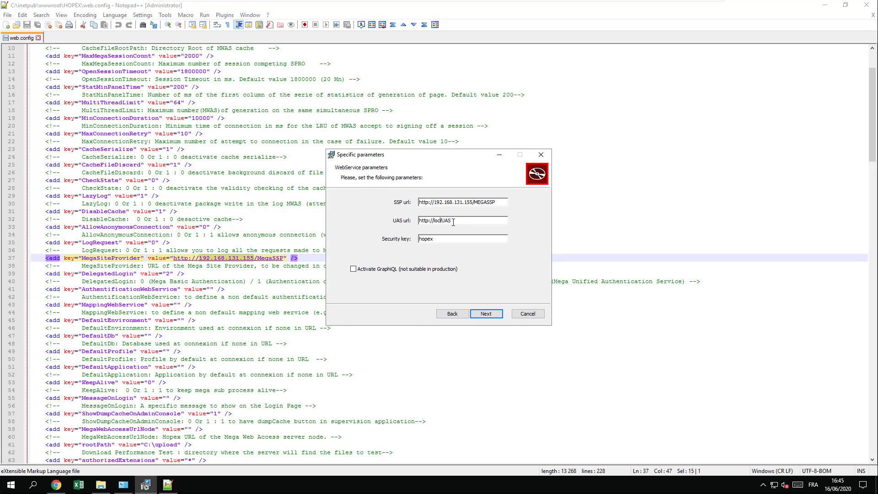
pyautogui.press('BackSpace')
pyautogui.hotkey('ctrl', 'v')
pyautogui.write('/')
pyautogui.click(353, 270)
pyautogui.click(488, 314)
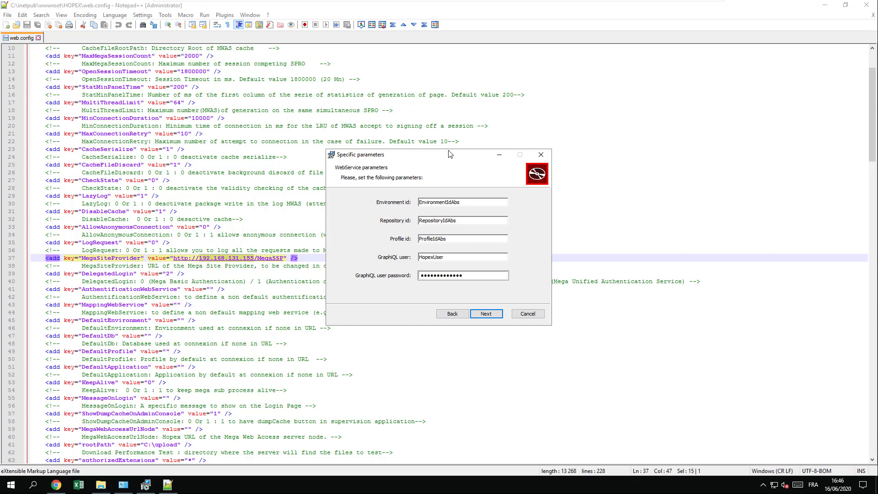
# - Launch MegaIDConverter from HOPEX V3\Utilities\HOPEX Server Supervisor and move it aside
pyautogui.click(101, 485)
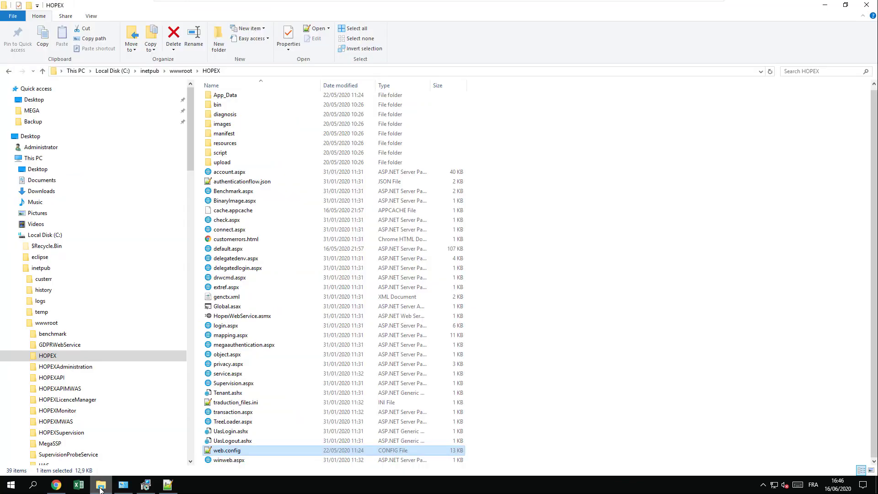
pyautogui.click(36, 112)
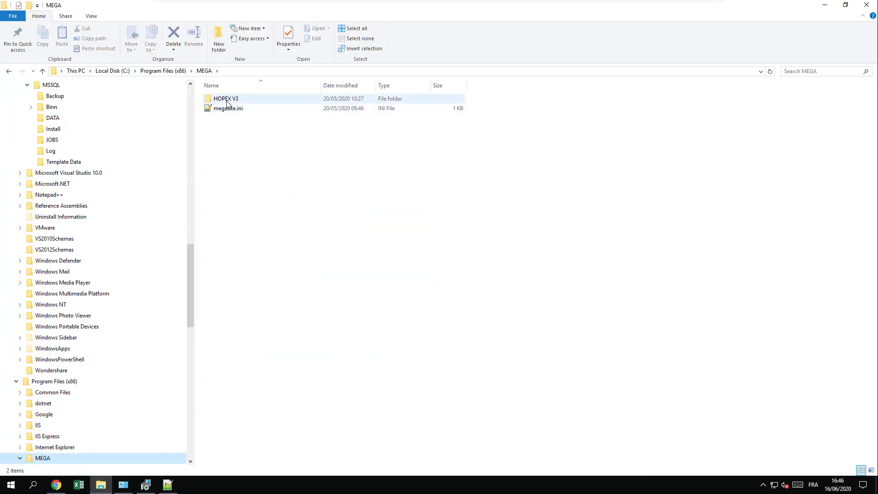
pyautogui.doubleClick(226, 98)
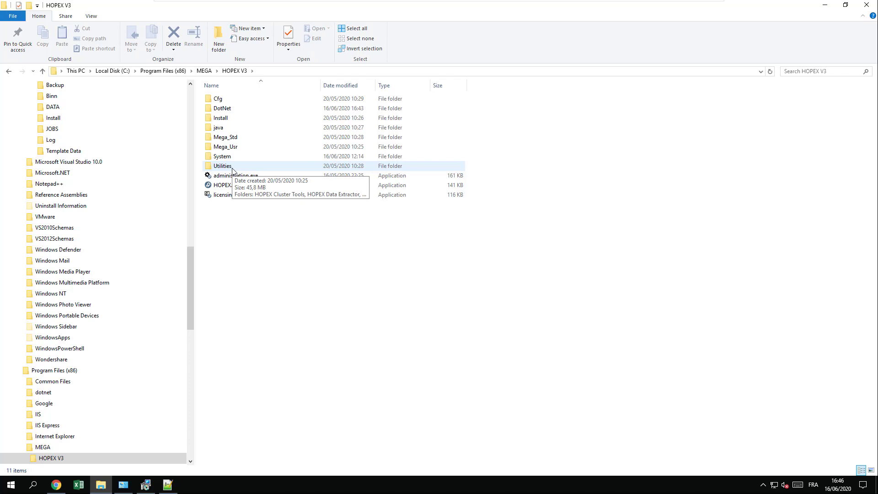
pyautogui.doubleClick(223, 166)
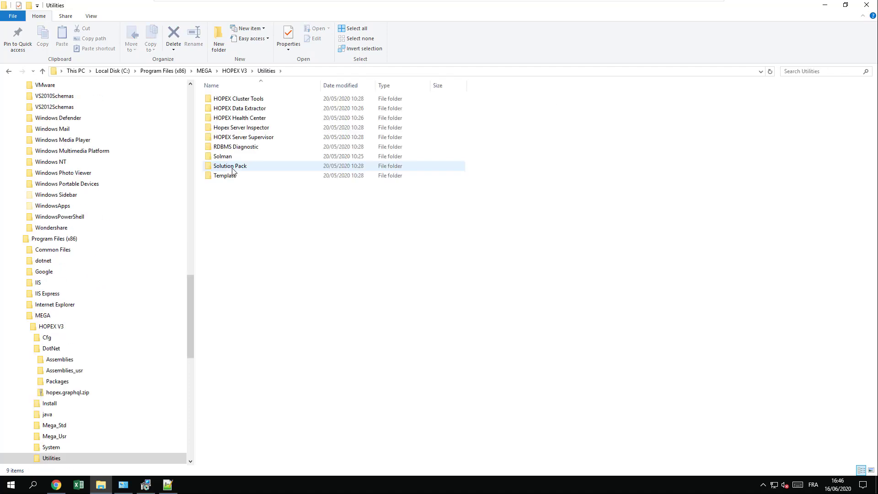
pyautogui.doubleClick(245, 138)
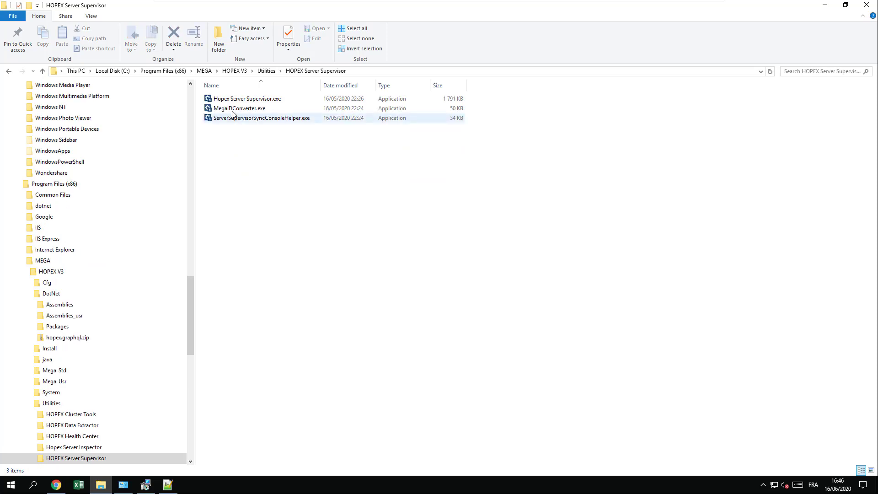
pyautogui.doubleClick(234, 110)
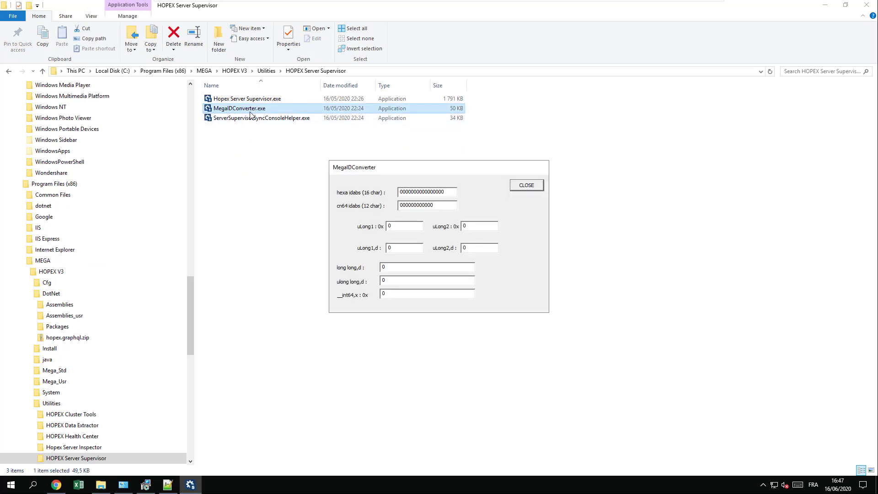
pyautogui.moveTo(407, 169); pyautogui.dragTo(637, 175)
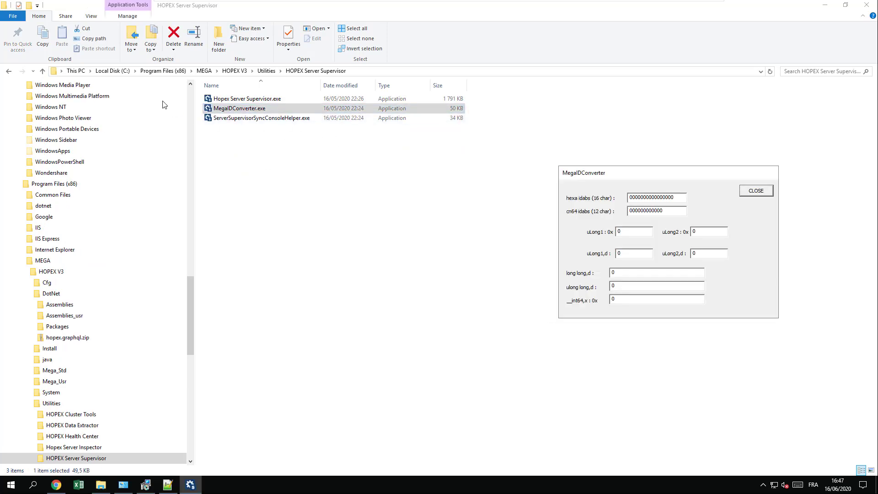
# - Go back to the MEGA\HOPEX V3 folder and bring up megasite.ini's file actions
pyautogui.click(193, 101)
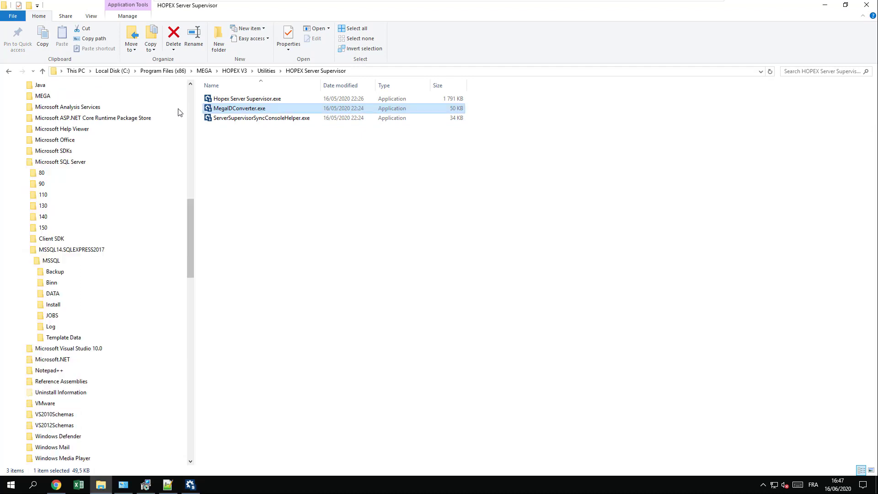
pyautogui.click(211, 71)
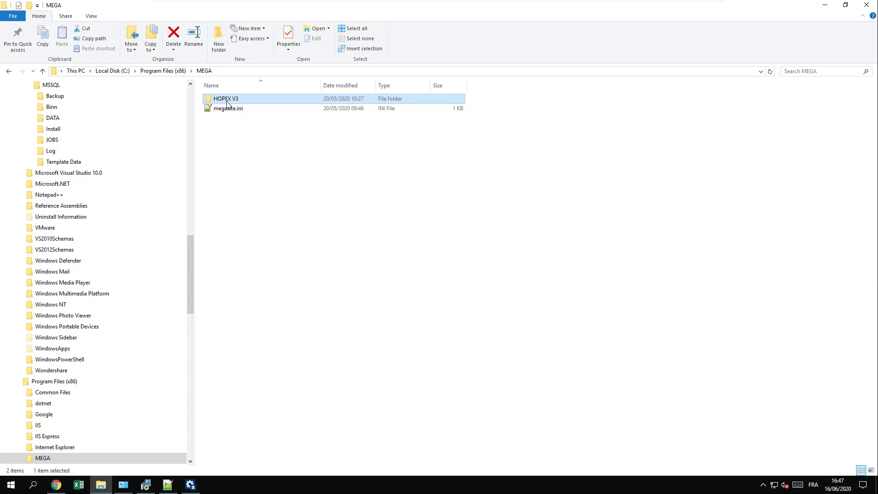
pyautogui.doubleClick(225, 102)
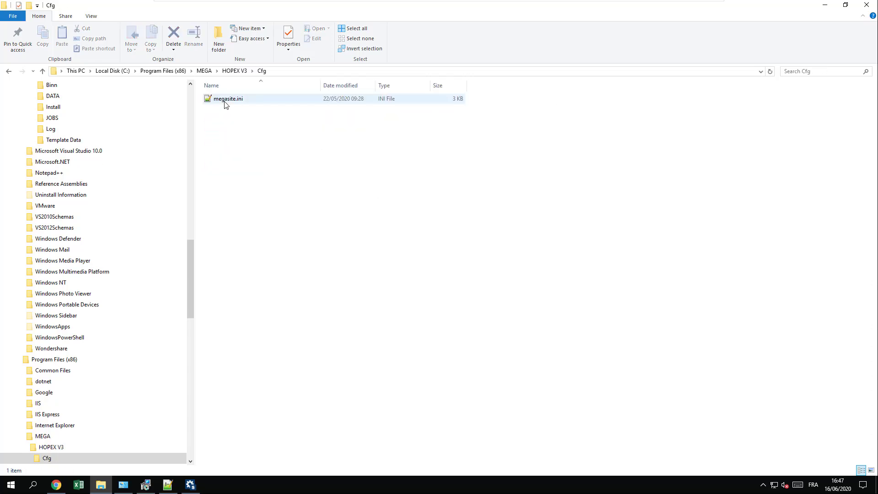
pyautogui.rightClick(224, 101)
pyautogui.click(244, 129)
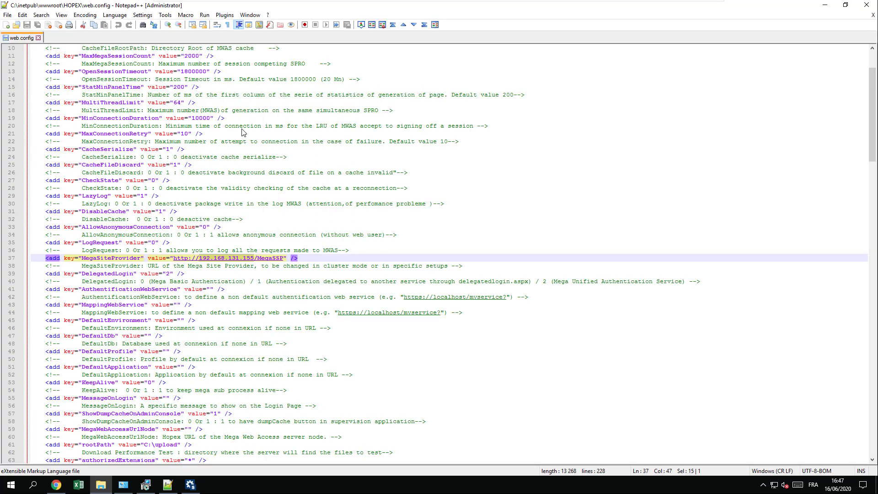
pyautogui.scroll(-1, 120, 303)
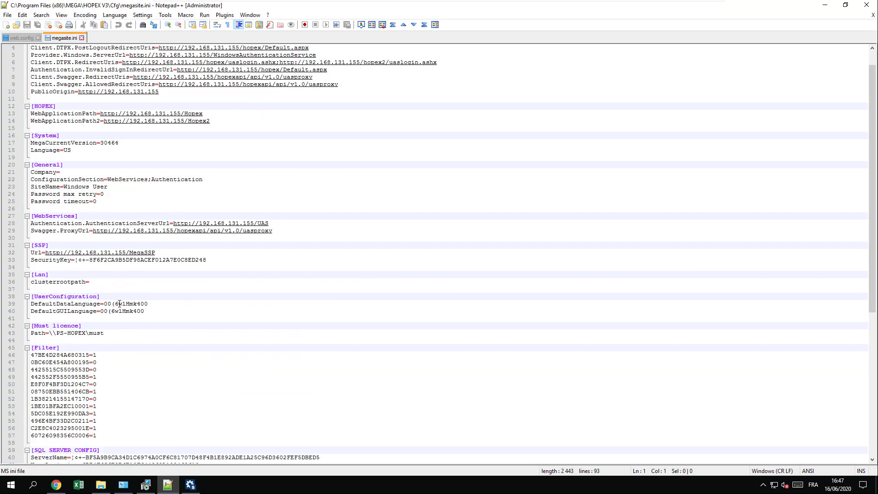
pyautogui.scroll(-11, 117, 303)
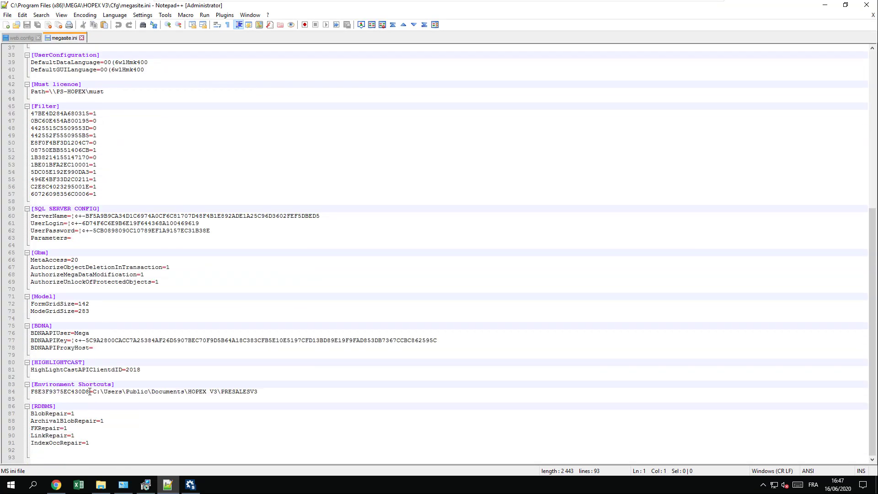
pyautogui.moveTo(90, 391); pyautogui.dragTo(30, 392)
pyautogui.hotkey('ctrl', 'c')
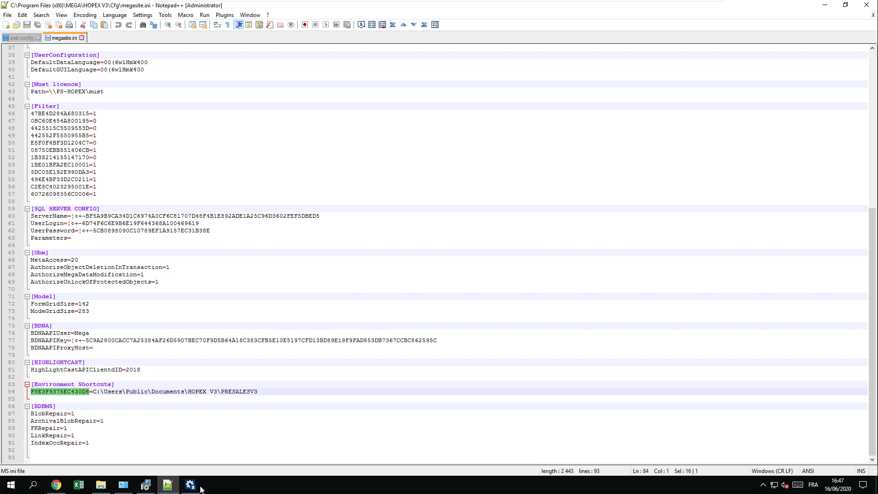
pyautogui.click(198, 486)
pyautogui.doubleClick(642, 198)
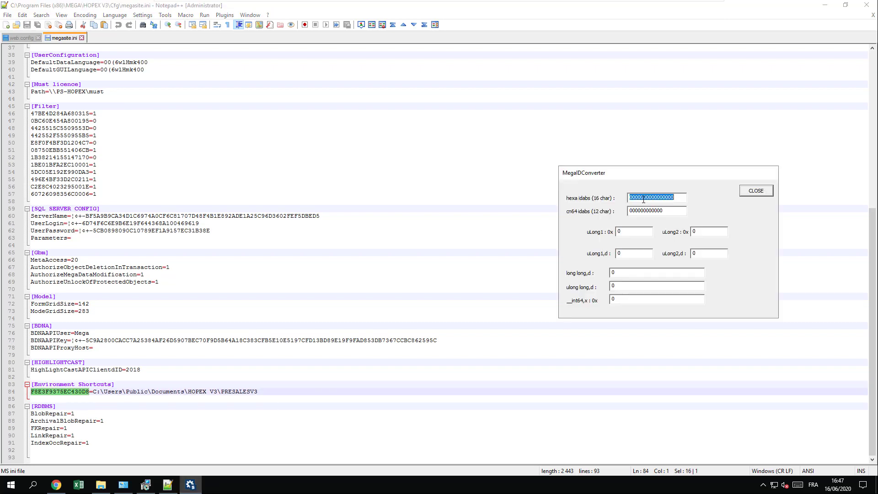
pyautogui.hotkey('ctrl', 'v')
# - Paste the converted cn64 value rCE(taFnUXDC into the setup's Environment id field
pyautogui.moveTo(667, 212); pyautogui.dragTo(626, 210)
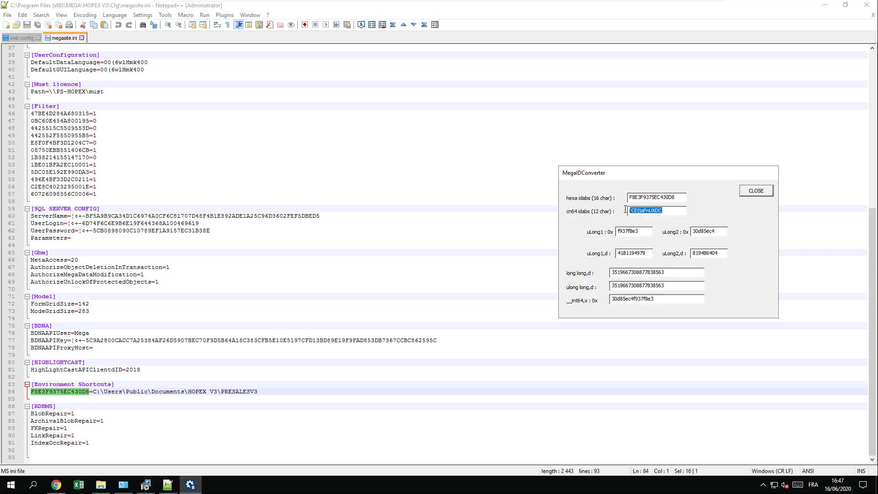
pyautogui.rightClick(641, 211)
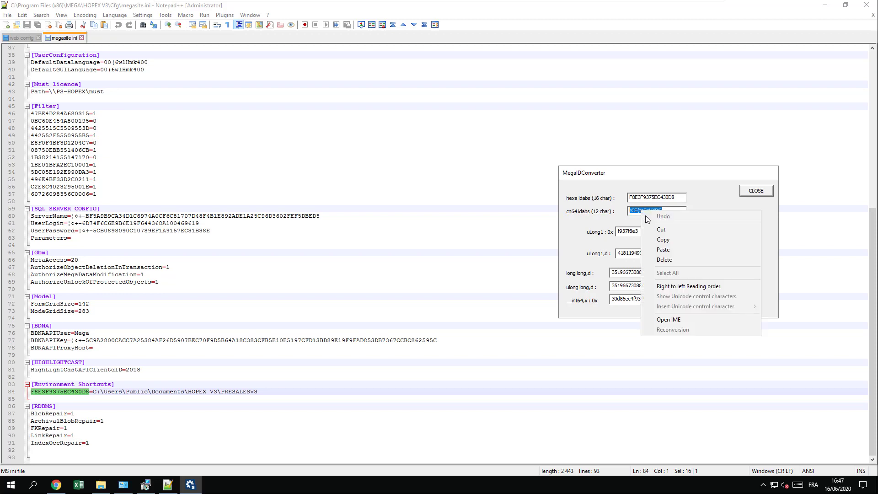
pyautogui.click(666, 242)
pyautogui.click(146, 484)
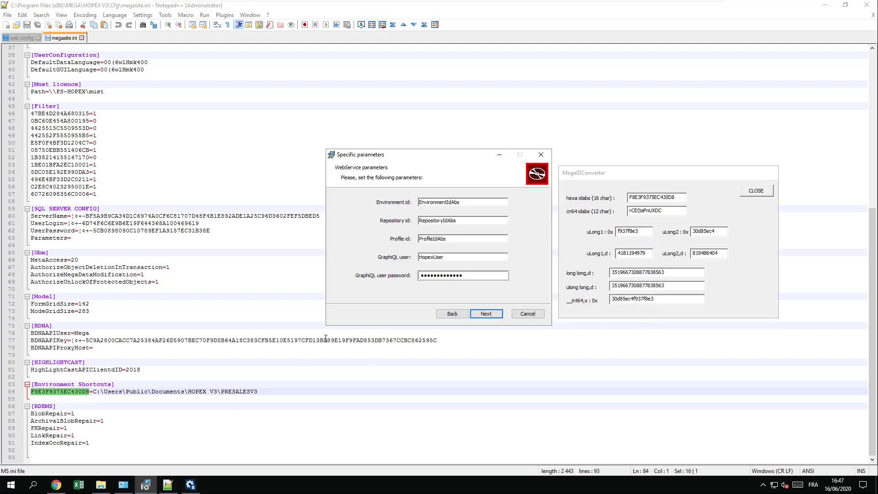
pyautogui.doubleClick(446, 202)
pyautogui.hotkey('ctrl', 'v')
# - Navigate to C:\Users\Public\Documents\HOPEX V3\PRESALESV3 and bring up MegaEnv.ini's file actions
pyautogui.click(101, 485)
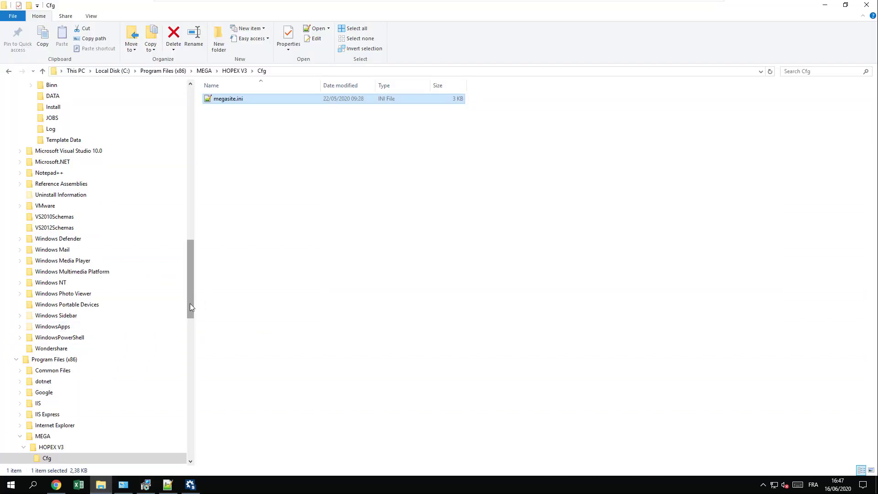
pyautogui.moveTo(190, 304); pyautogui.dragTo(173, 437)
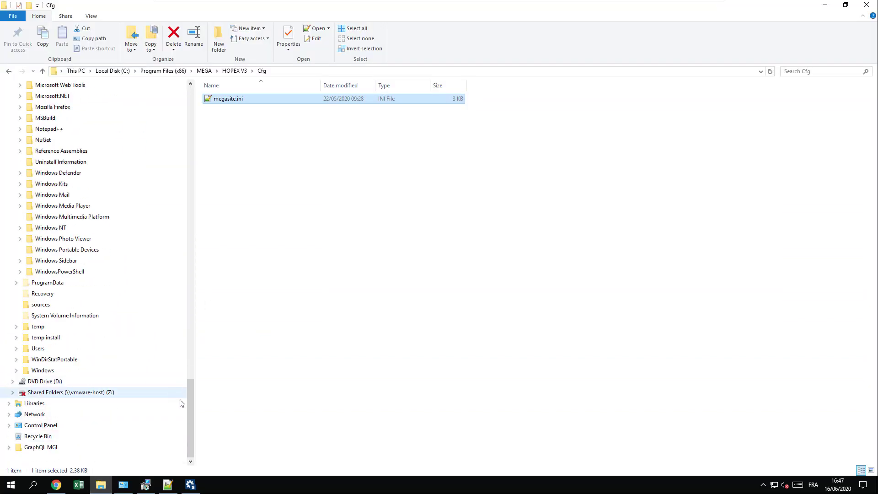
pyautogui.click(44, 351)
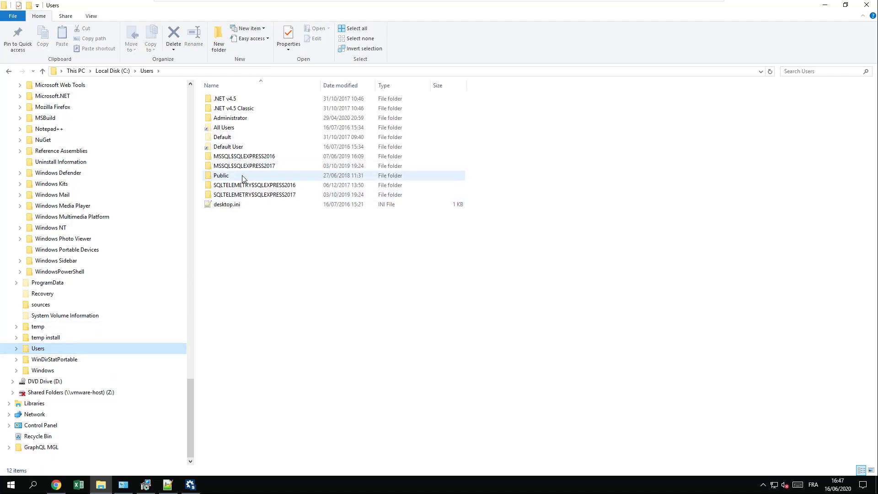
pyautogui.doubleClick(242, 178)
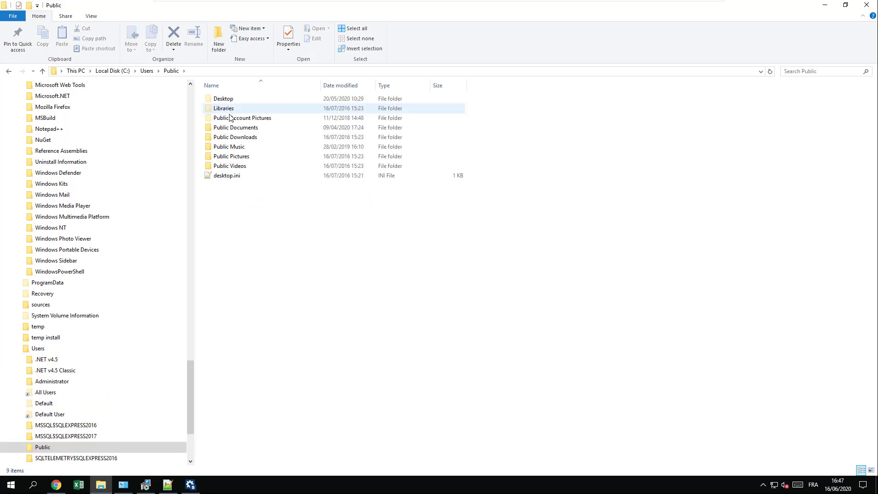
pyautogui.click(236, 129)
pyautogui.doubleClick(236, 129)
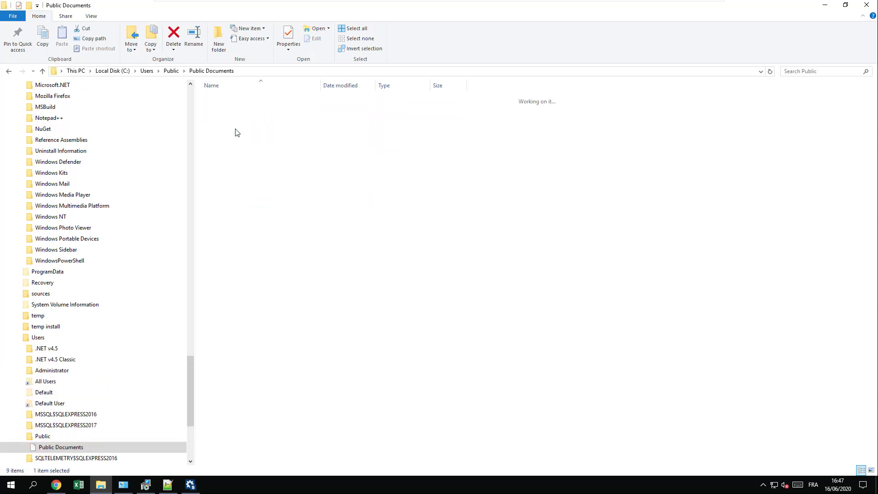
pyautogui.doubleClick(232, 100)
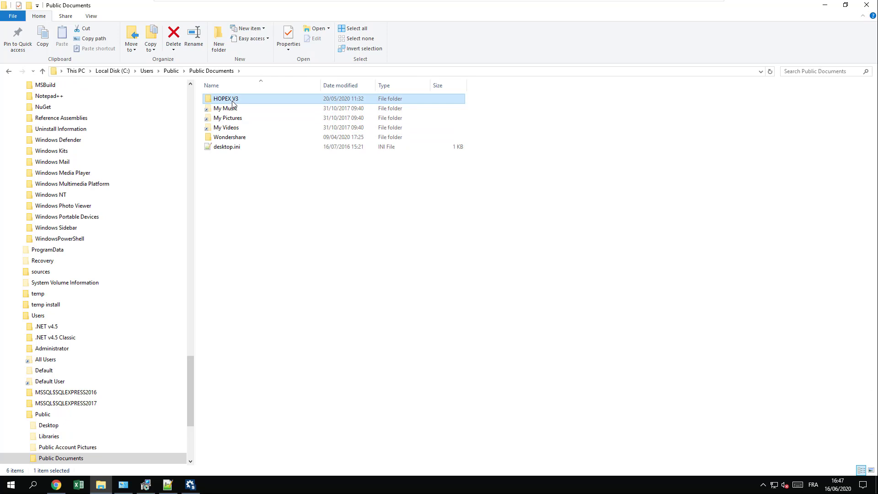
pyautogui.click(233, 99)
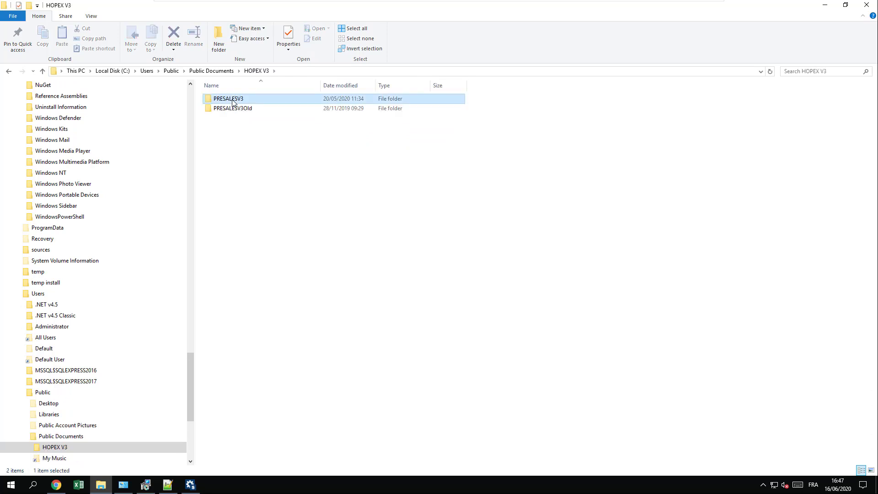
pyautogui.doubleClick(233, 100)
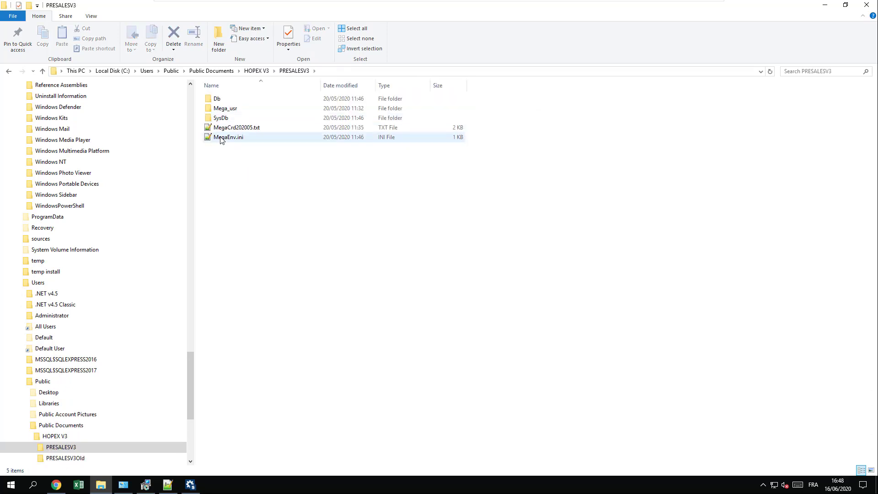
pyautogui.rightClick(221, 139)
pyautogui.click(240, 164)
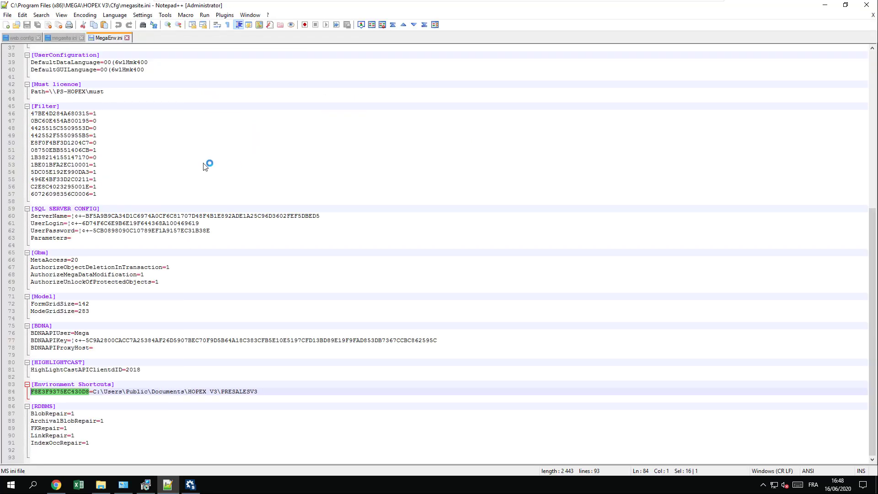
pyautogui.moveTo(89, 123); pyautogui.dragTo(33, 123)
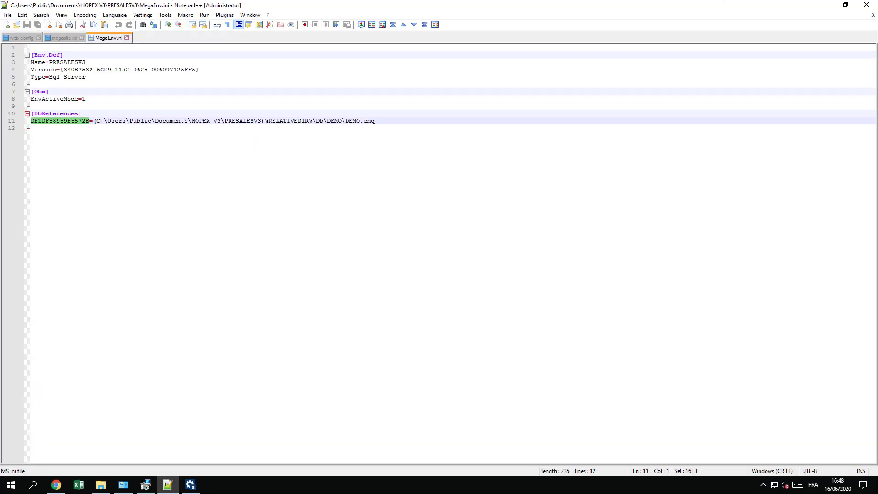
pyautogui.click(190, 485)
pyautogui.doubleClick(652, 198)
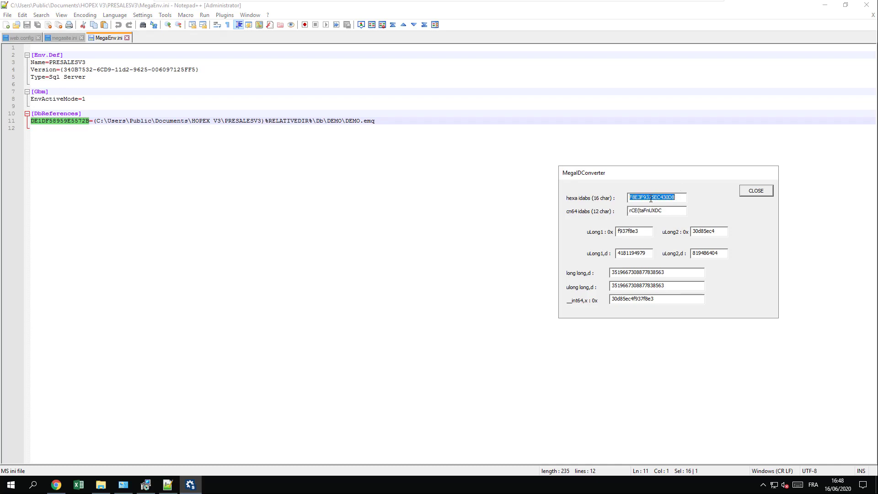
pyautogui.hotkey('ctrl', 'v')
pyautogui.press('Tab')
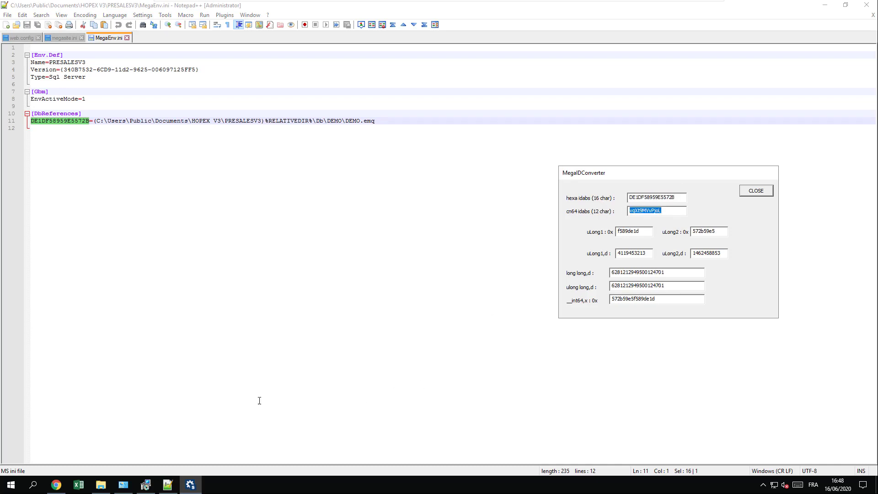
# - Paste vqXt9MVvPjoL into Repository id and set GraphiQL user WebService with a new password
pyautogui.click(145, 484)
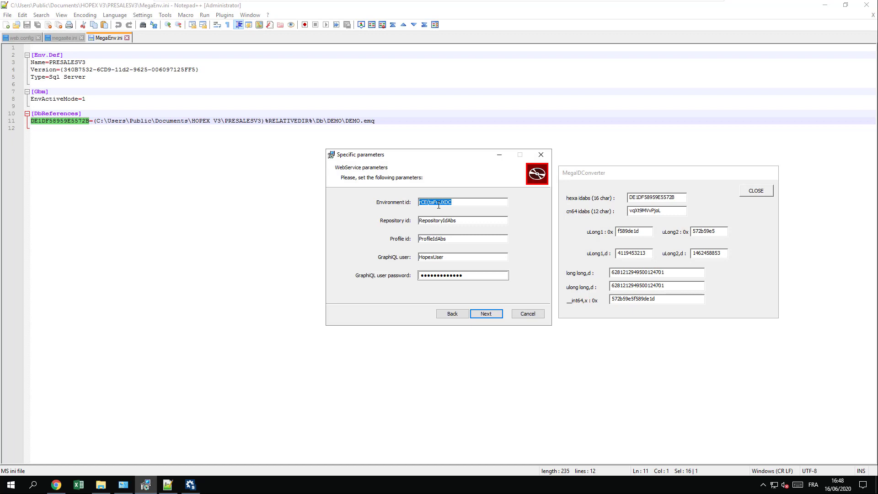
pyautogui.doubleClick(438, 221)
pyautogui.hotkey('ctrl', 'v')
pyautogui.doubleClick(429, 257)
pyautogui.press('Tab')
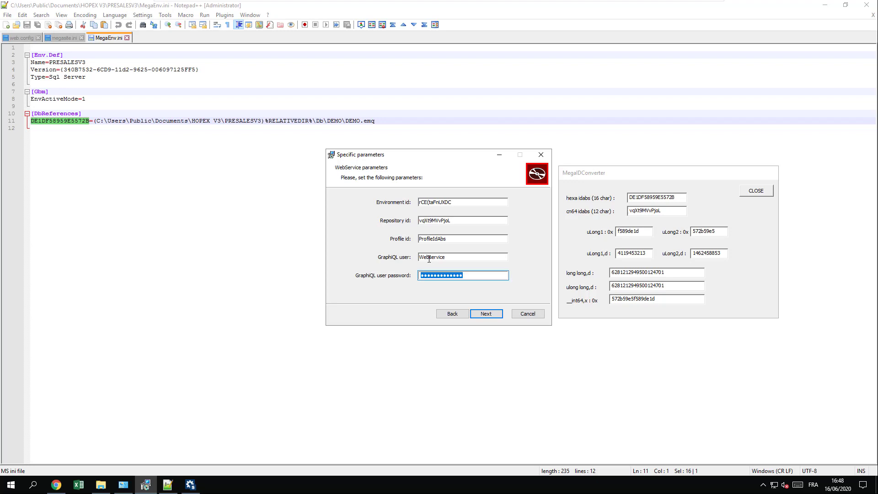
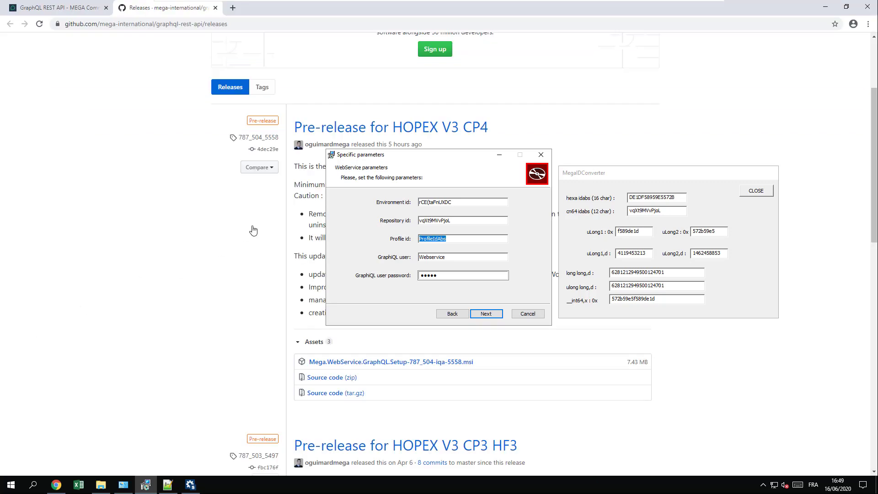
pyautogui.click(469, 241)
pyautogui.doubleClick(460, 239)
pyautogui.hotkey('ctrl', 'v')
# - Close MegaIDConverter and start installing the HOPEX GraphQL API
pyautogui.click(769, 193)
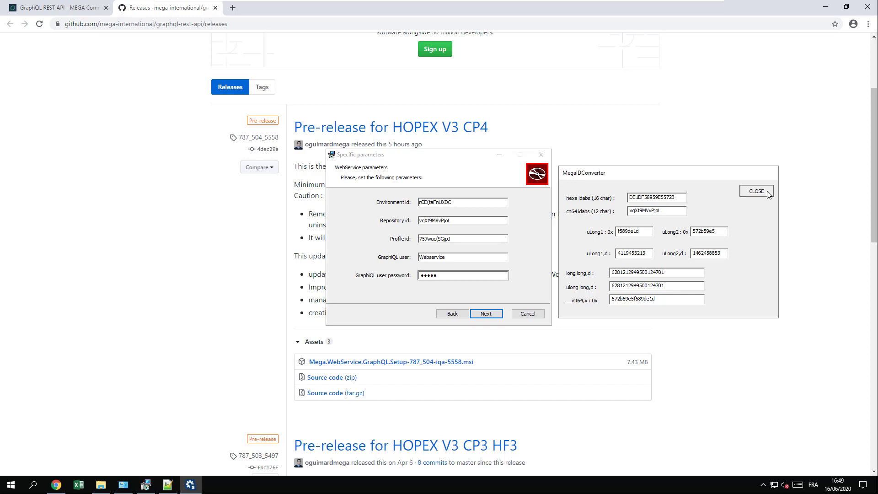
pyautogui.click(486, 314)
pyautogui.click(483, 315)
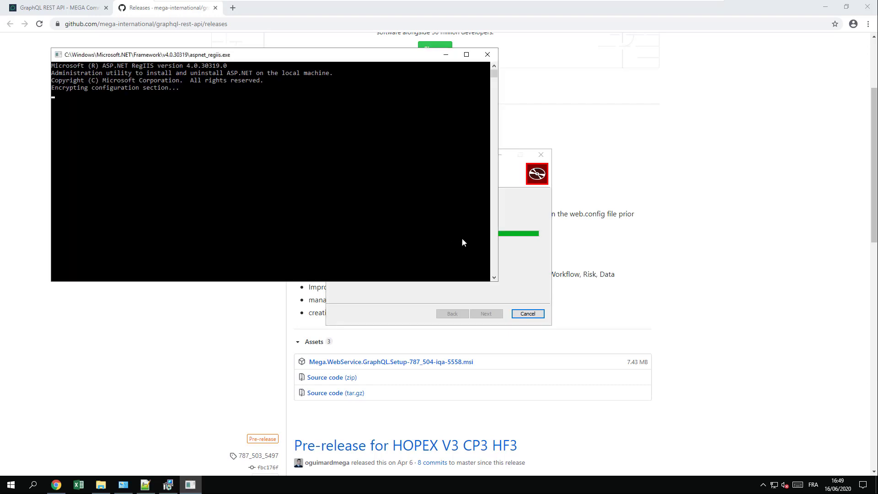
# - Close the finished installer and load 192.168.131.155/HopexGraphQL/, which returns an invalid request URI error
pyautogui.click(482, 315)
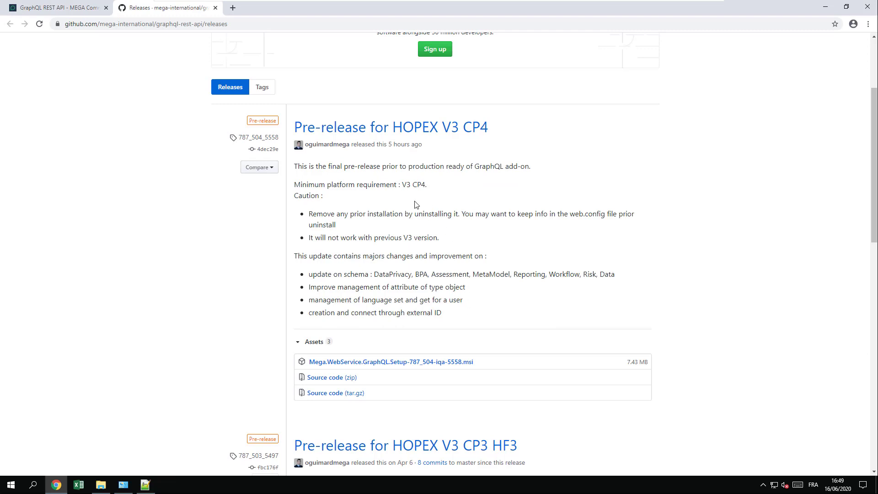
pyautogui.click(234, 24)
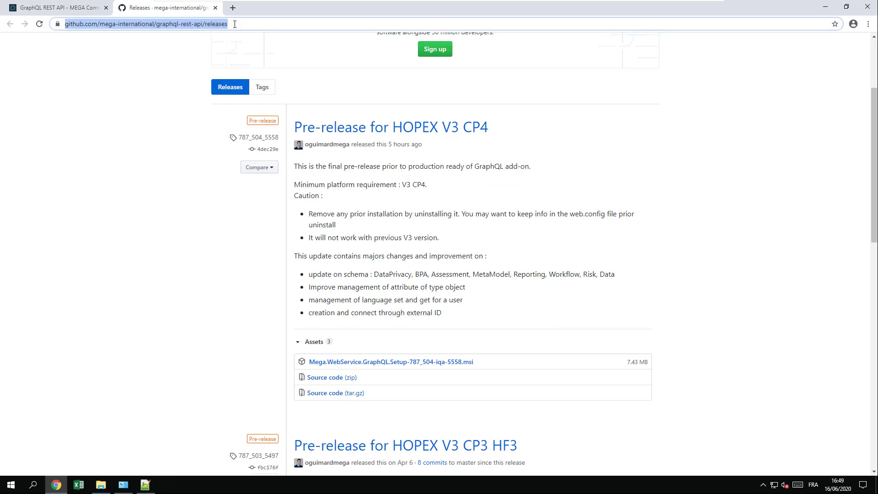
pyautogui.write('192.168.131.155/hopex')
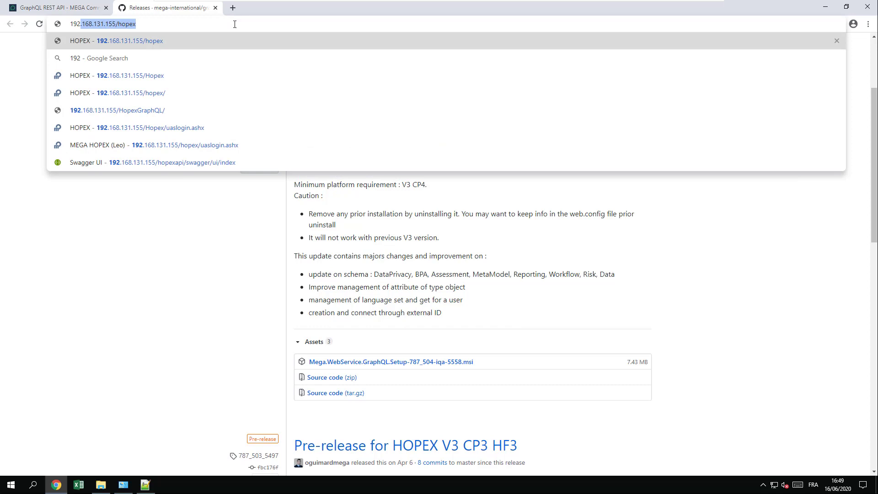
pyautogui.click(144, 118)
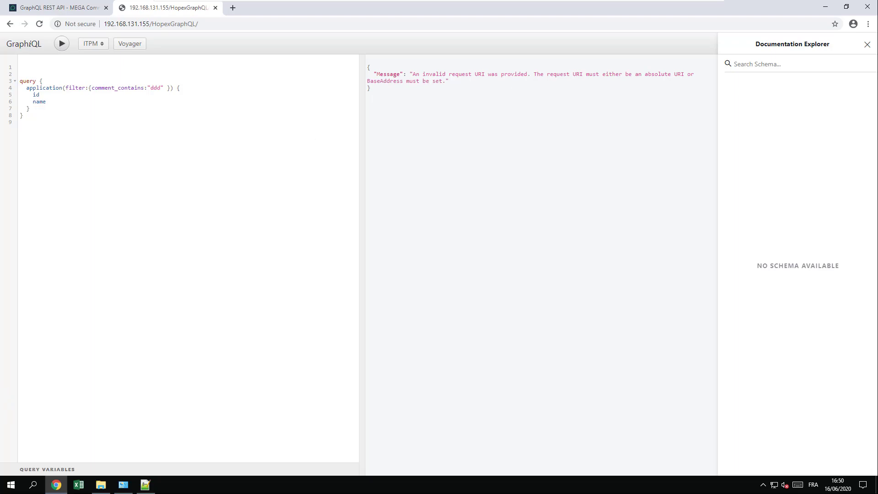
pyautogui.hotkey('alt', 'Tab')
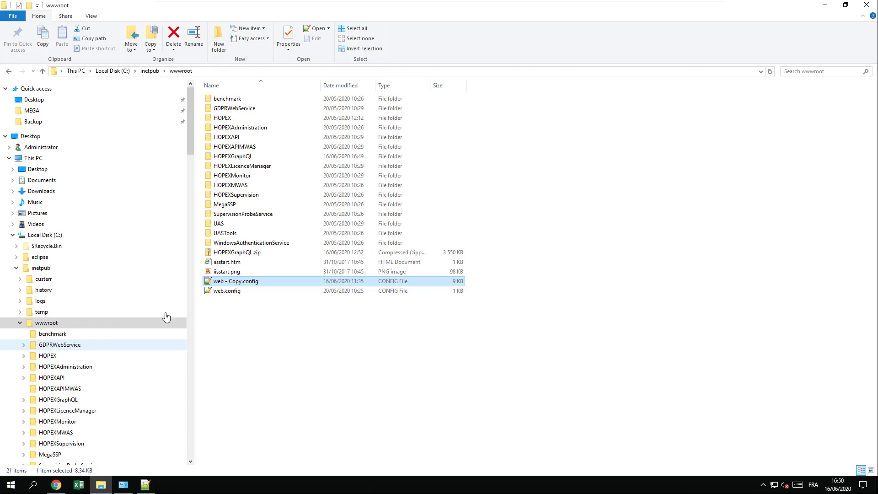
# - Open wwwroot\HOPEXGraphQL\web.config in Notepad++ and scroll to its encrypted secureAppSettings section
pyautogui.click(238, 158)
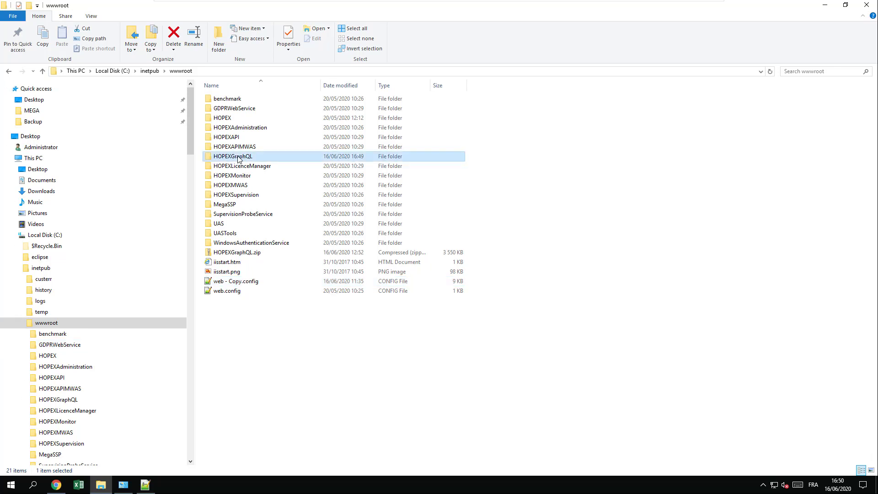
pyautogui.doubleClick(238, 158)
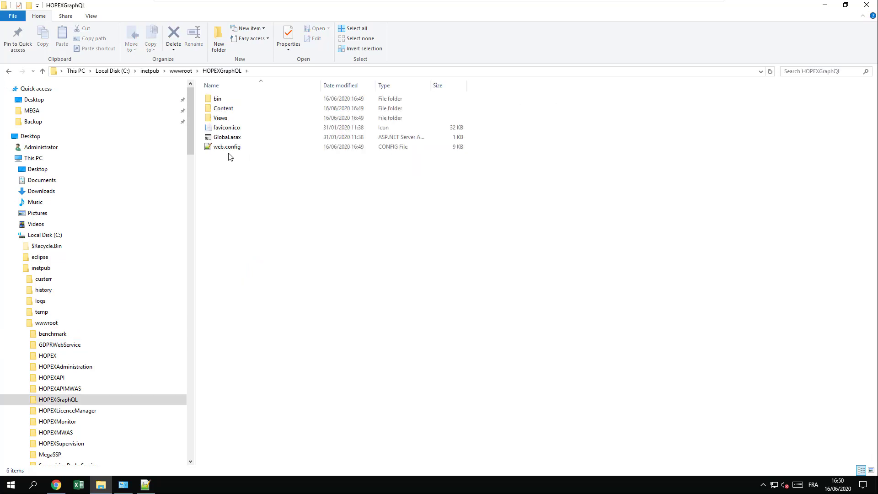
pyautogui.rightClick(226, 149)
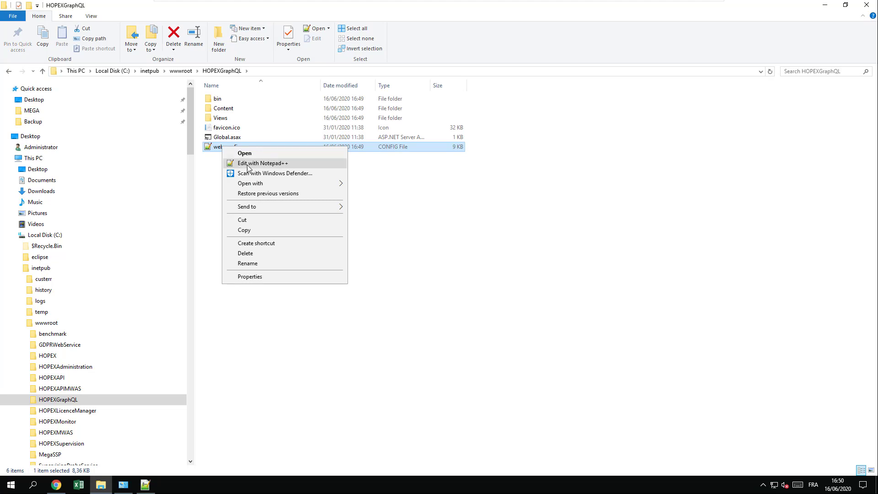
pyautogui.click(249, 164)
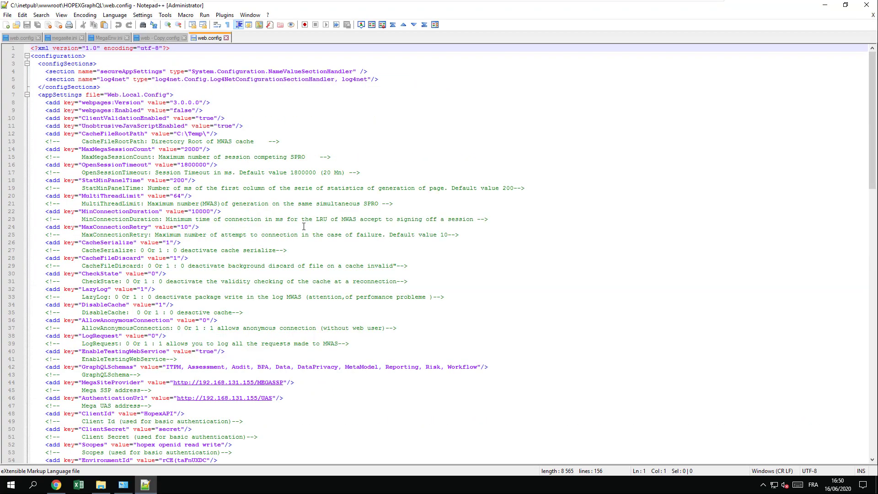
pyautogui.scroll(-4, 210, 296)
pyautogui.scroll(-2, 210, 296)
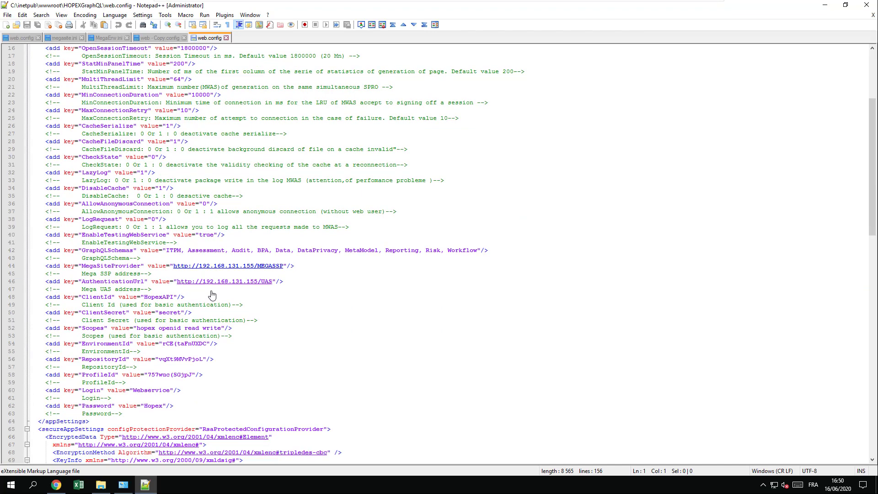
pyautogui.scroll(-1, 209, 267)
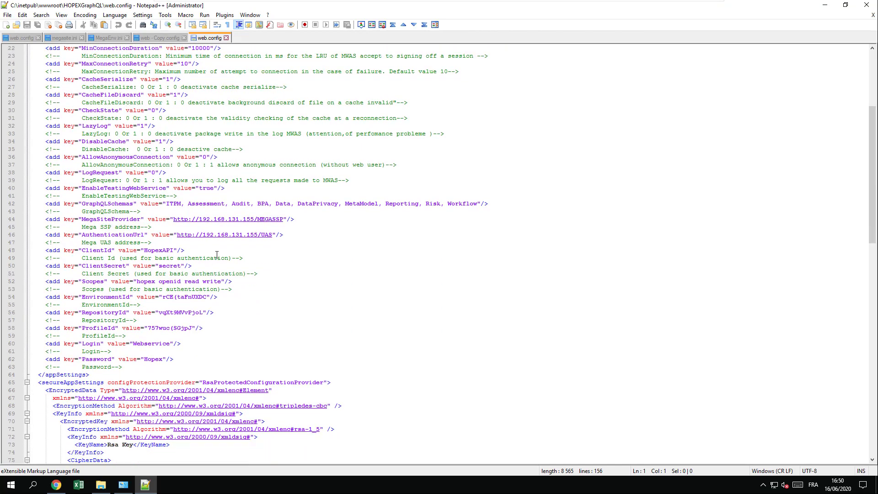
pyautogui.scroll(-3, 238, 242)
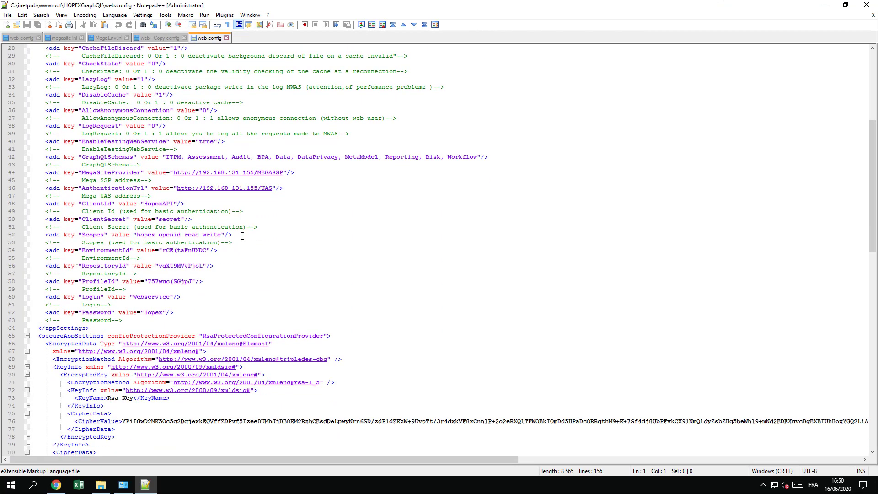
pyautogui.scroll(-2, 242, 236)
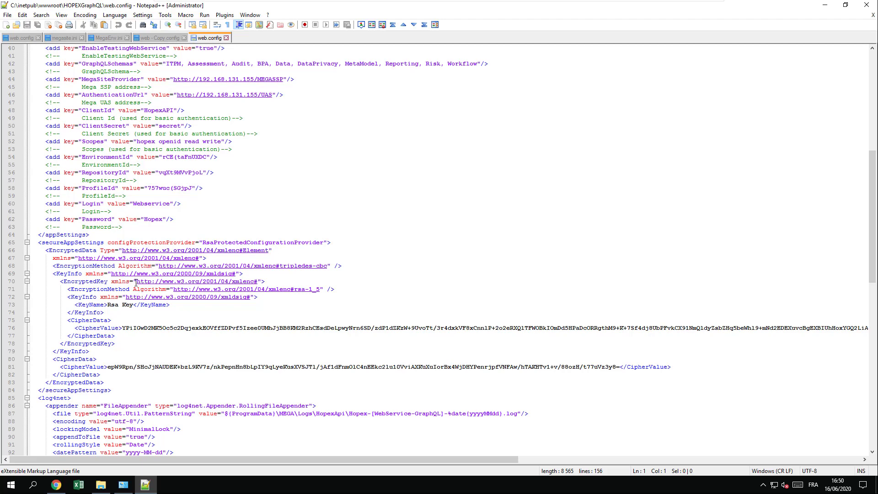
# - Open the HOPEX site's web.config, copy its SecurityKey secureAppSettings block, and return to the GraphQL web.config
pyautogui.click(101, 484)
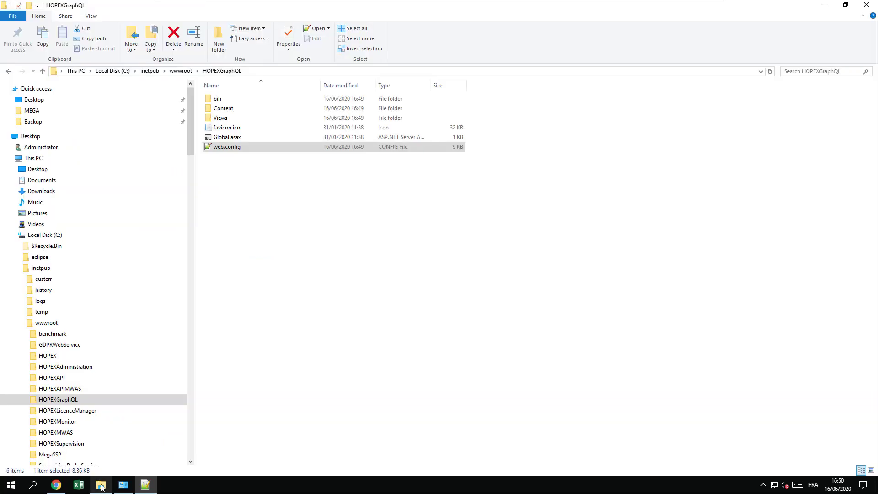
pyautogui.click(178, 72)
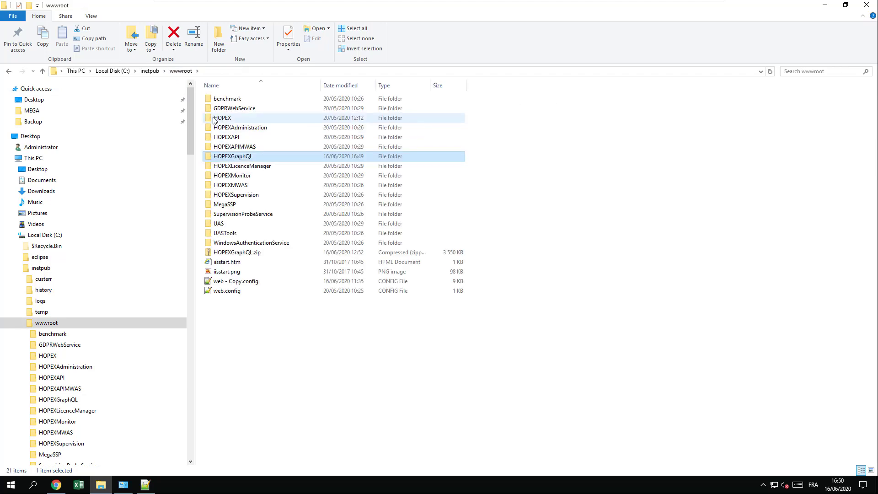
pyautogui.doubleClick(214, 120)
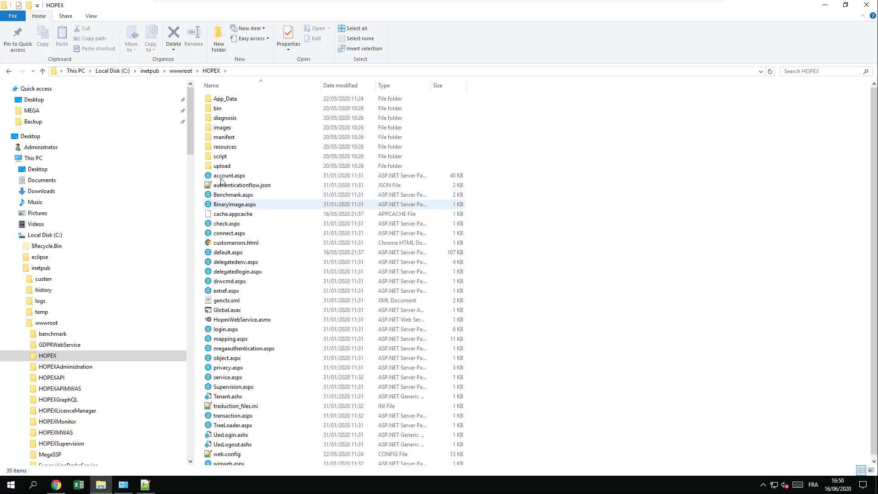
pyautogui.scroll(-1, 222, 295)
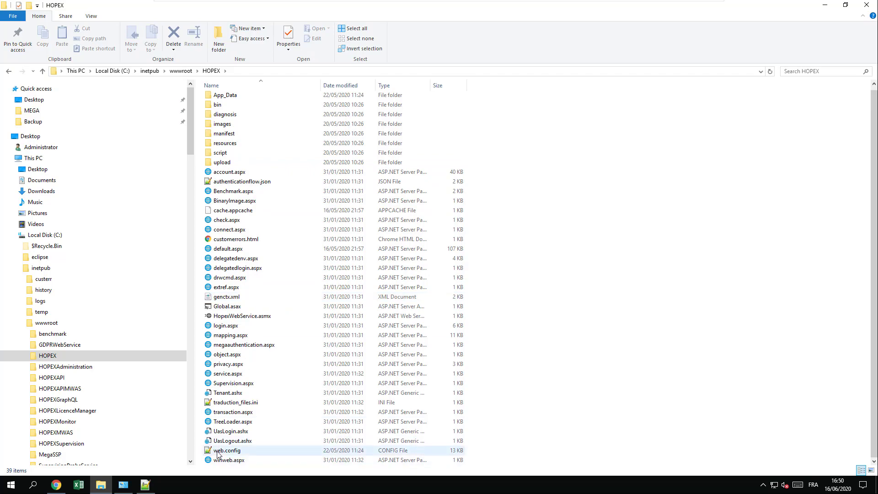
pyautogui.rightClick(218, 452)
pyautogui.click(233, 331)
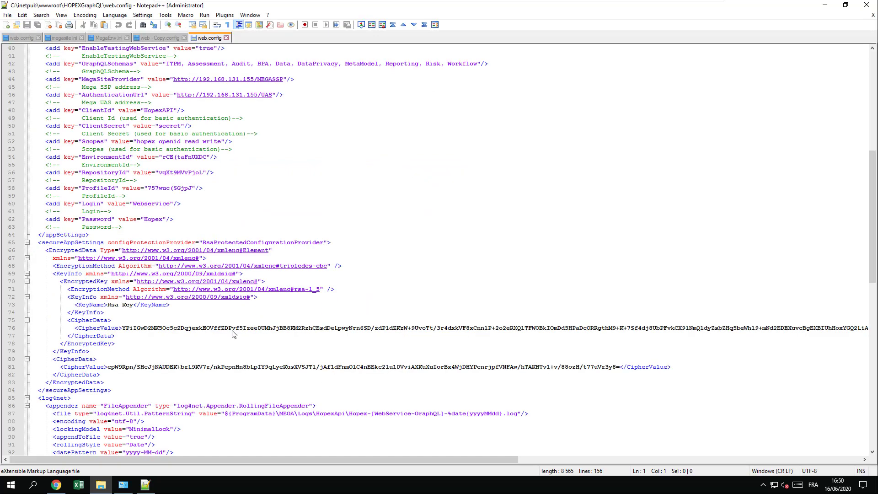
pyautogui.scroll(-14, 144, 257)
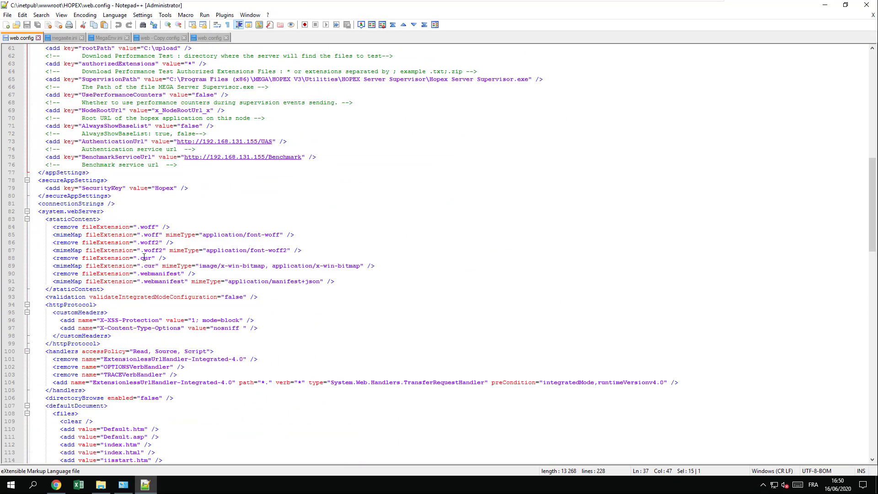
pyautogui.scroll(2, 144, 258)
pyautogui.moveTo(119, 243); pyautogui.dragTo(17, 229)
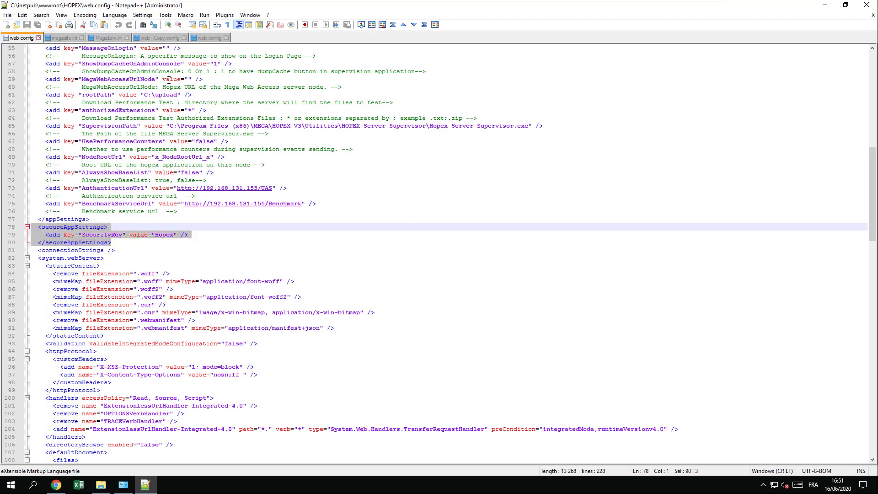
pyautogui.click(211, 39)
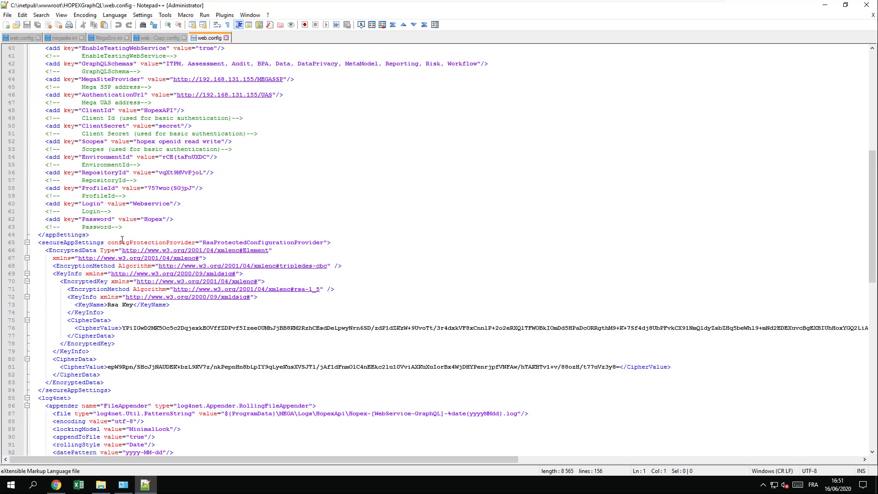
# - Replace the encrypted secureAppSettings block with the plain SecurityKey block, put log4net on its own line, and save
pyautogui.click(27, 243)
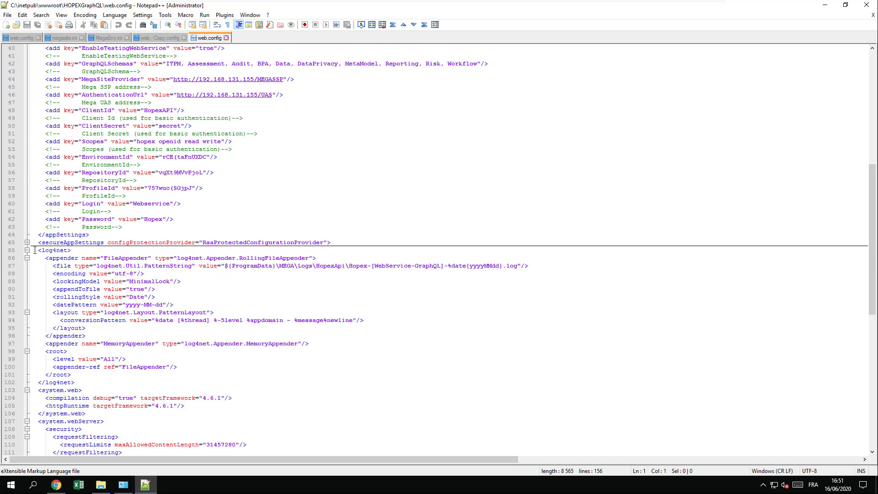
pyautogui.moveTo(35, 250); pyautogui.dragTo(27, 244)
pyautogui.hotkey('ctrl', 'v')
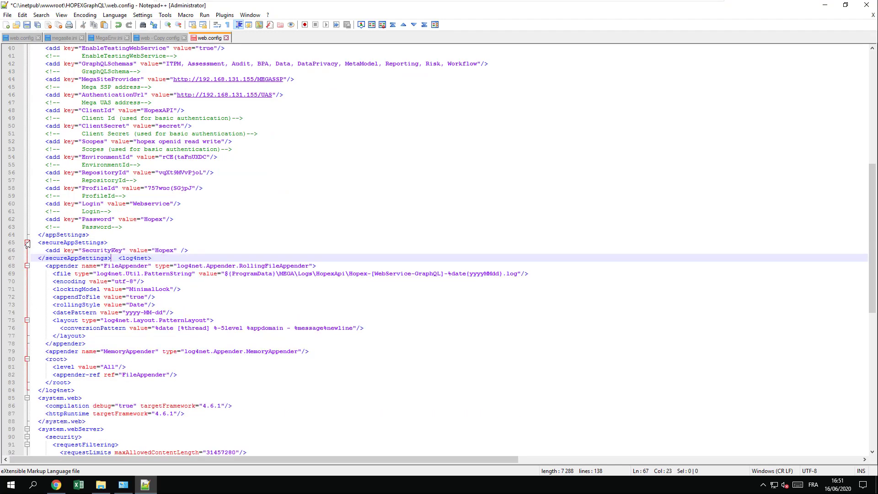
pyautogui.press('Return')
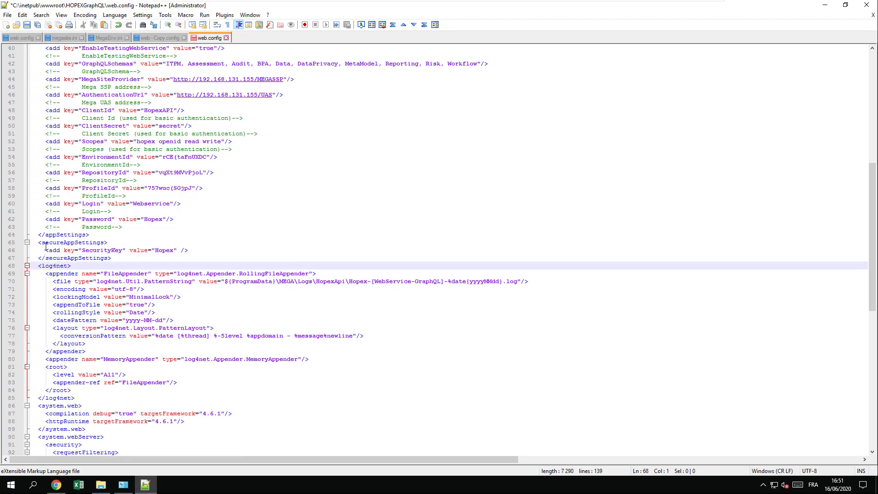
pyautogui.hotkey('ctrl', 's')
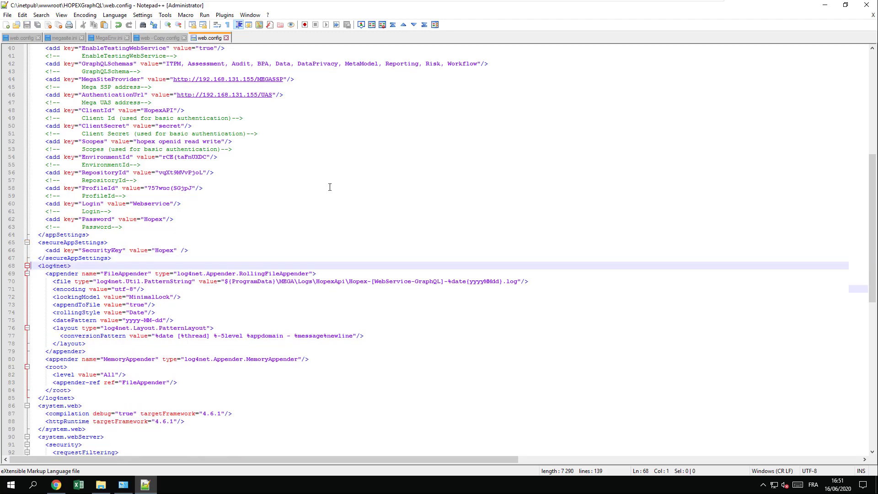
# - Review the environment, login and EnableTestingWebService settings in the GraphQL web.config
pyautogui.scroll(2, 330, 188)
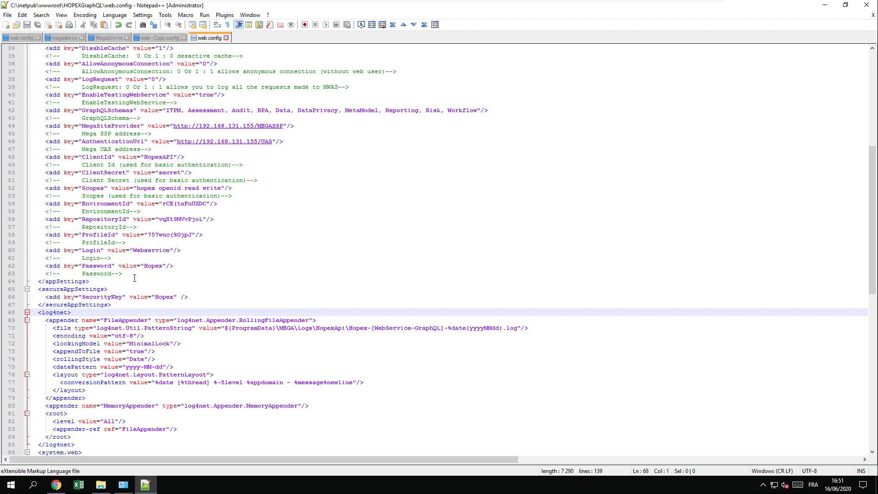
pyautogui.moveTo(135, 278); pyautogui.dragTo(16, 205)
pyautogui.click(147, 257)
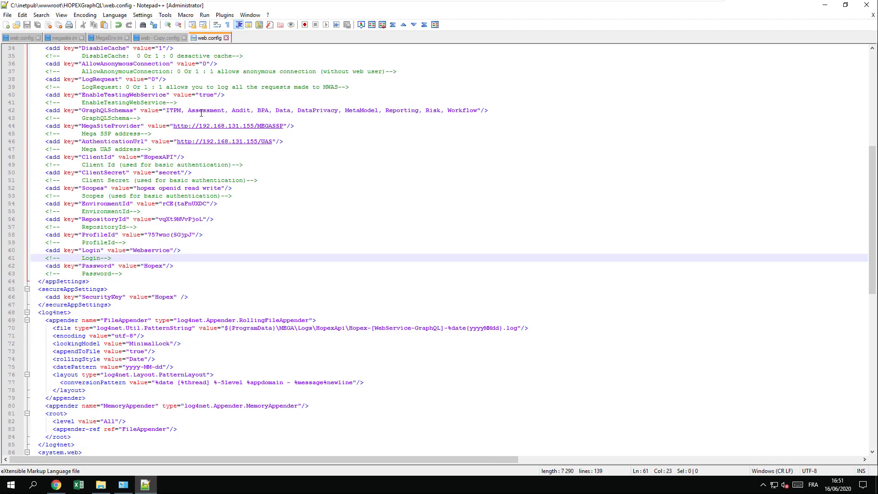
pyautogui.click(89, 94)
pyautogui.click(200, 95)
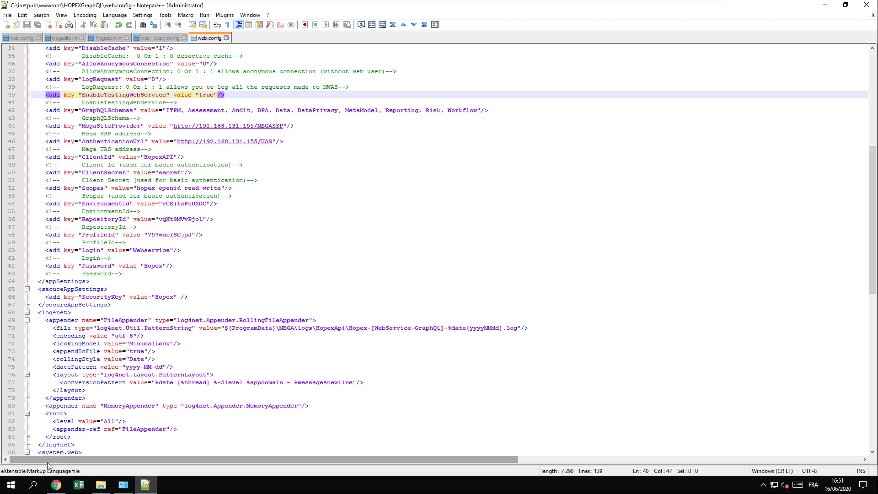
# - Browse the MEGA program folder through HOPEX V3\DotNet\hopex.graphql\1.0.0.0\CONFIG into V3
pyautogui.click(15, 489)
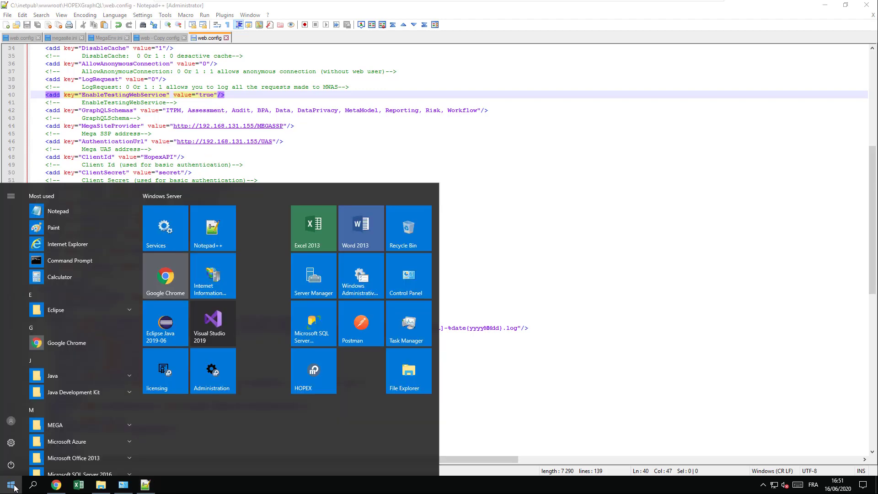
pyautogui.click(98, 487)
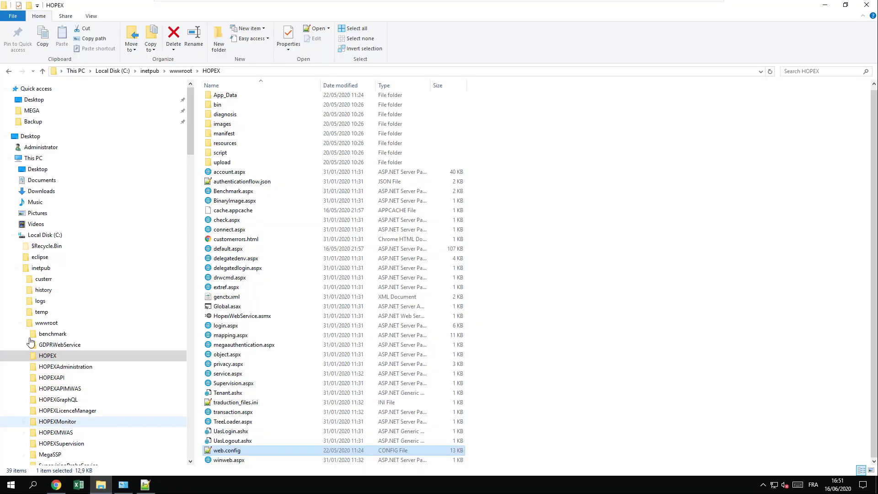
pyautogui.click(32, 111)
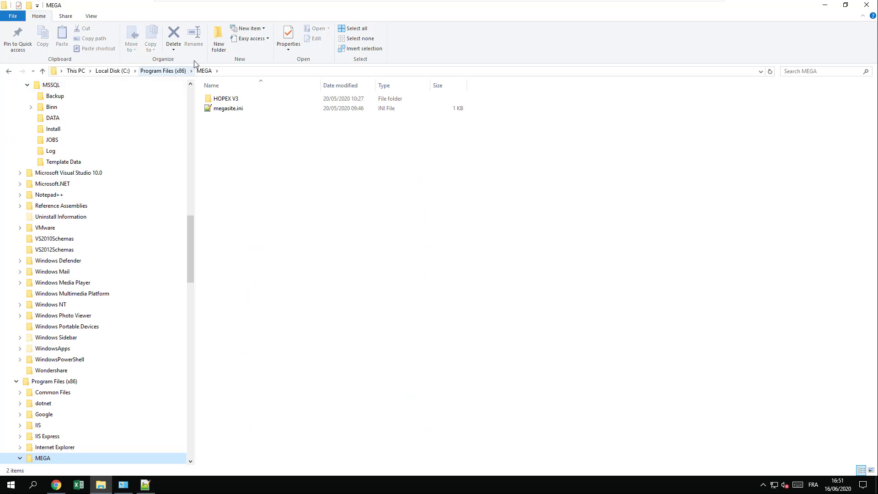
pyautogui.click(223, 102)
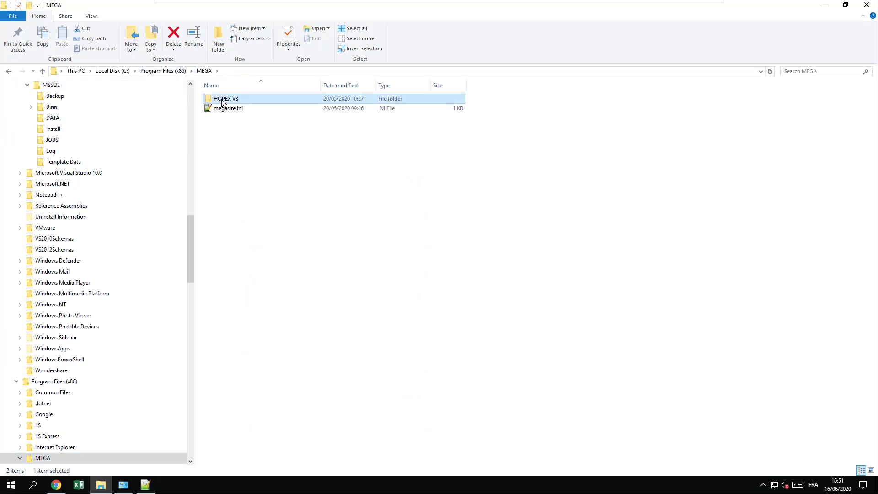
pyautogui.doubleClick(222, 102)
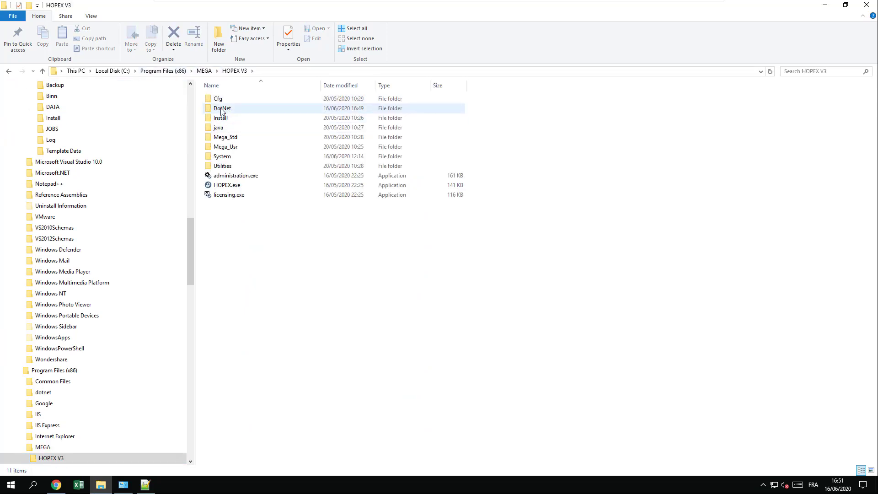
pyautogui.doubleClick(222, 111)
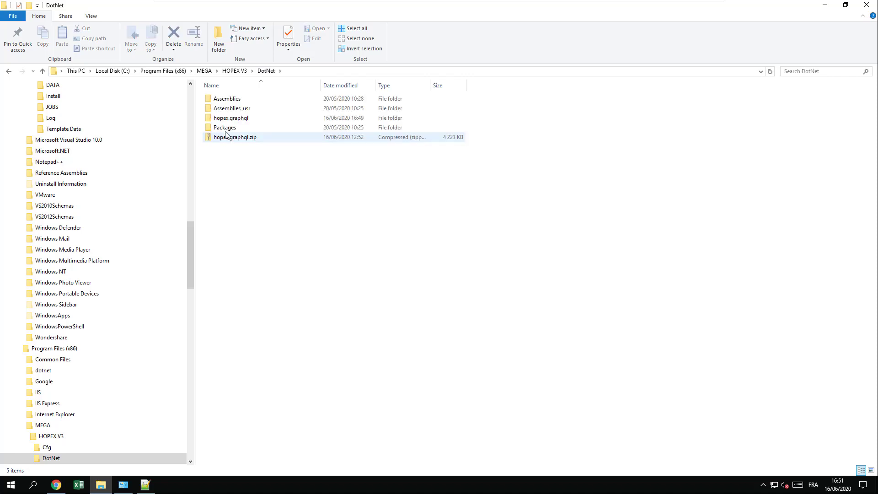
pyautogui.doubleClick(228, 119)
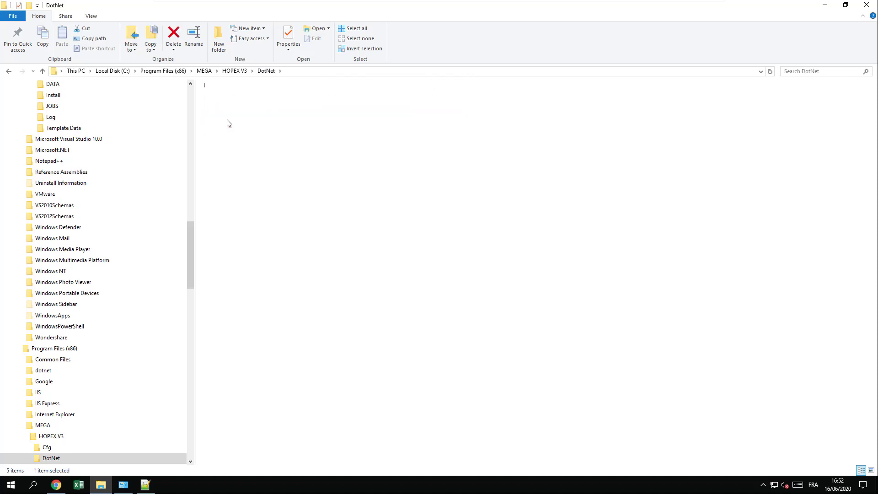
pyautogui.click(219, 103)
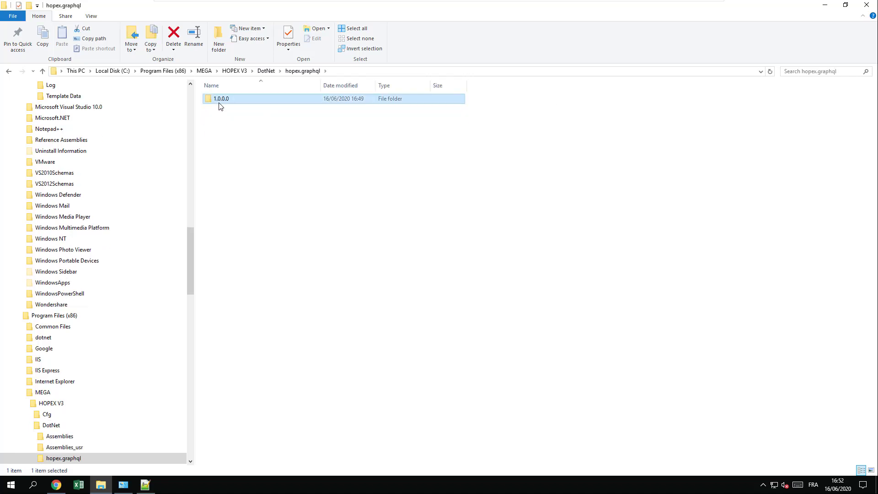
pyautogui.doubleClick(219, 104)
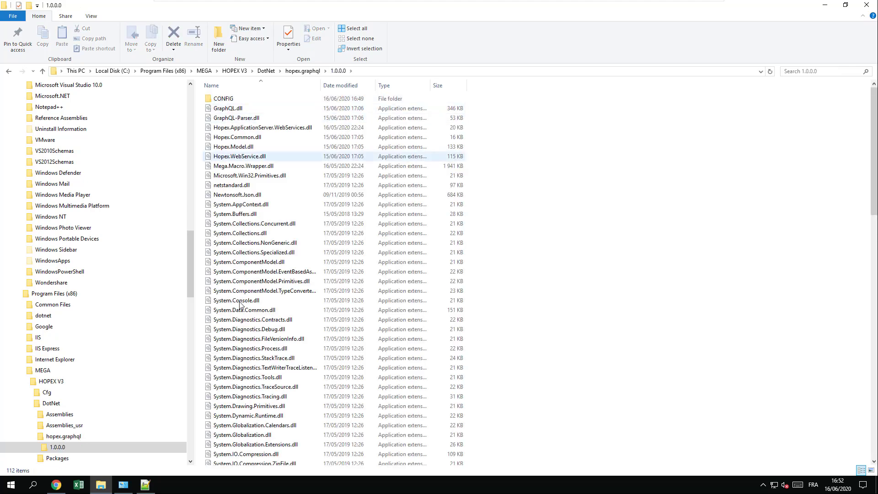
pyautogui.doubleClick(225, 100)
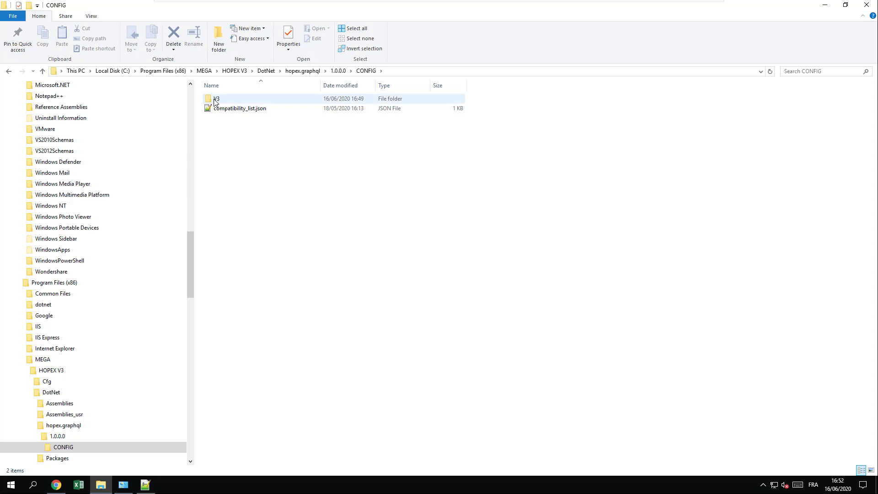
pyautogui.click(215, 101)
pyautogui.doubleClick(215, 100)
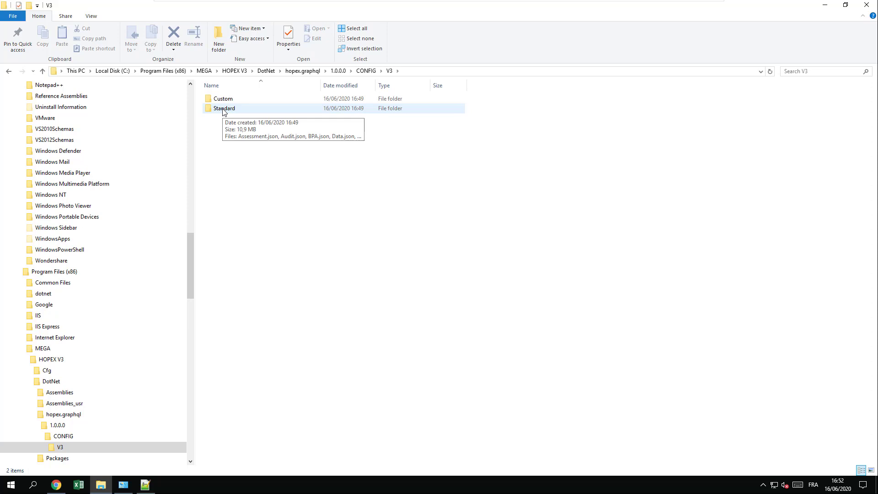
pyautogui.moveTo(224, 102)
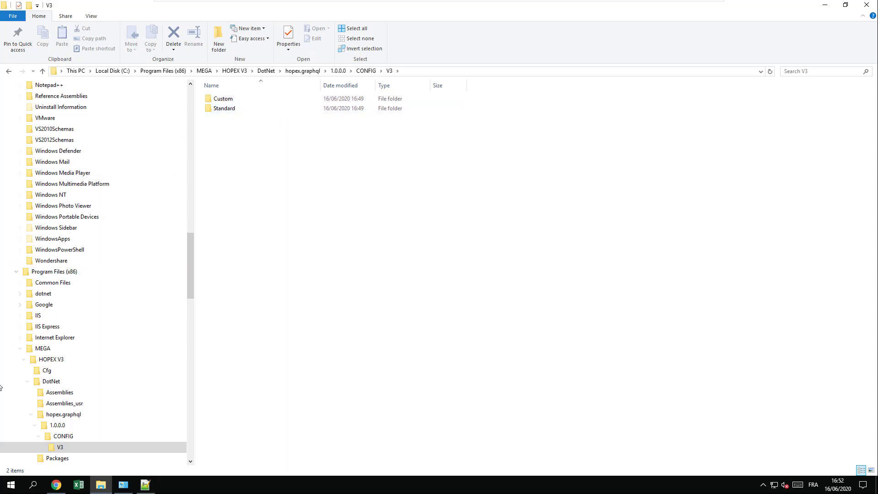
# - Launch IIS Manager and select the HOPEXGraphQL application under PS-HOPEX > Sites > Default Web Site
pyautogui.click(12, 485)
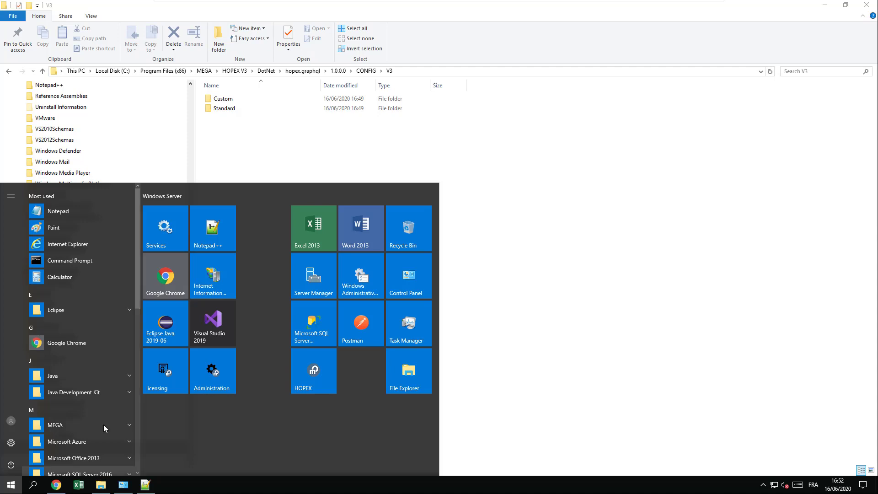
pyautogui.click(214, 287)
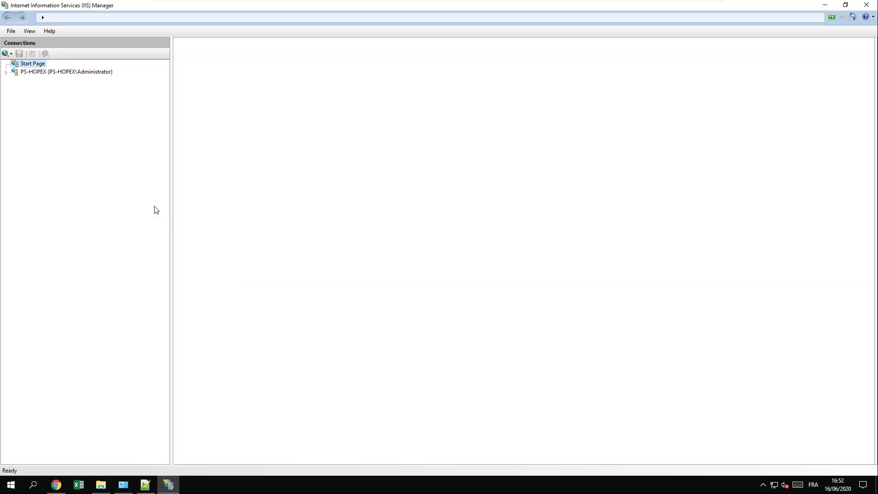
pyautogui.click(5, 71)
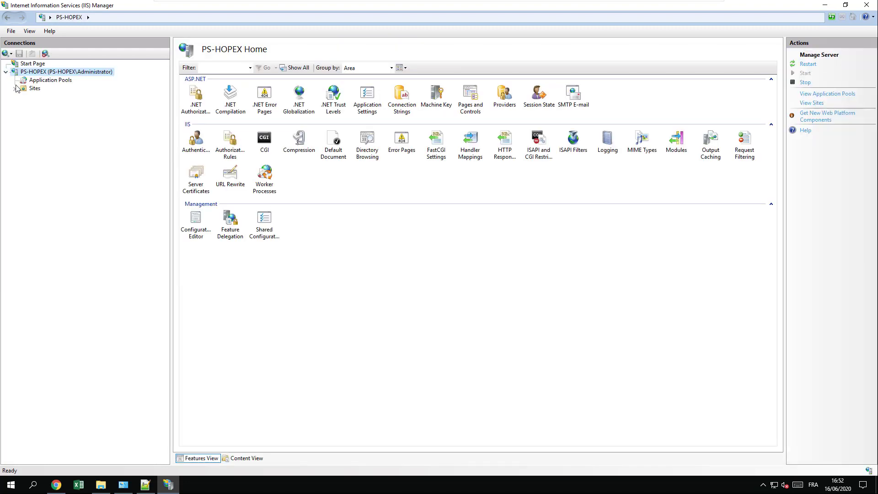
pyautogui.click(15, 88)
pyautogui.click(25, 97)
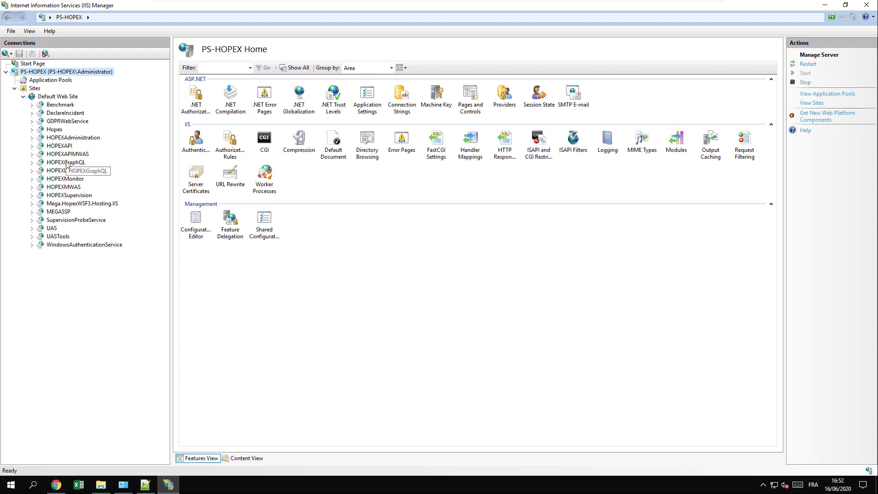
pyautogui.click(66, 163)
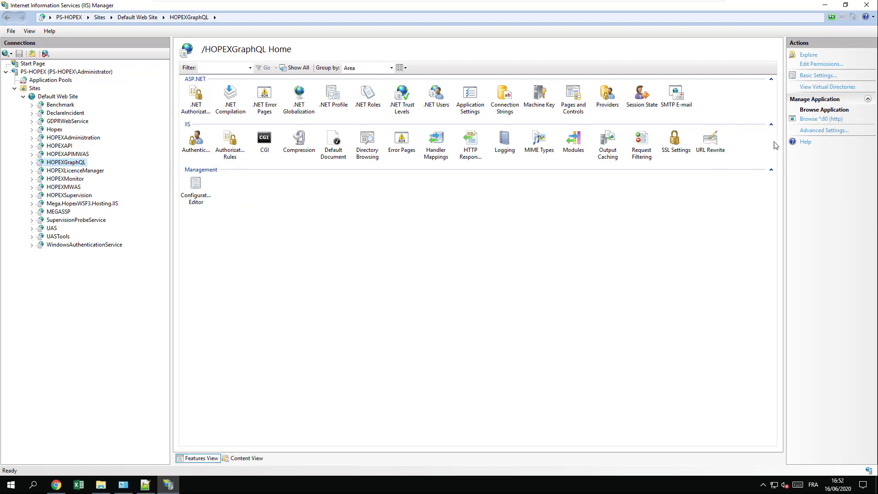
# - Check HOPEXGraphQL's Advanced Settings without changes, then list the Application Pools
pyautogui.click(810, 132)
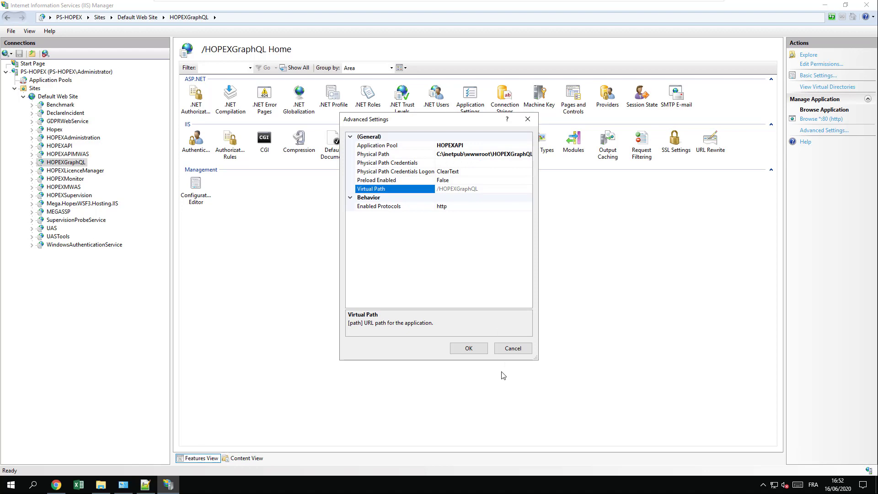
pyautogui.click(512, 349)
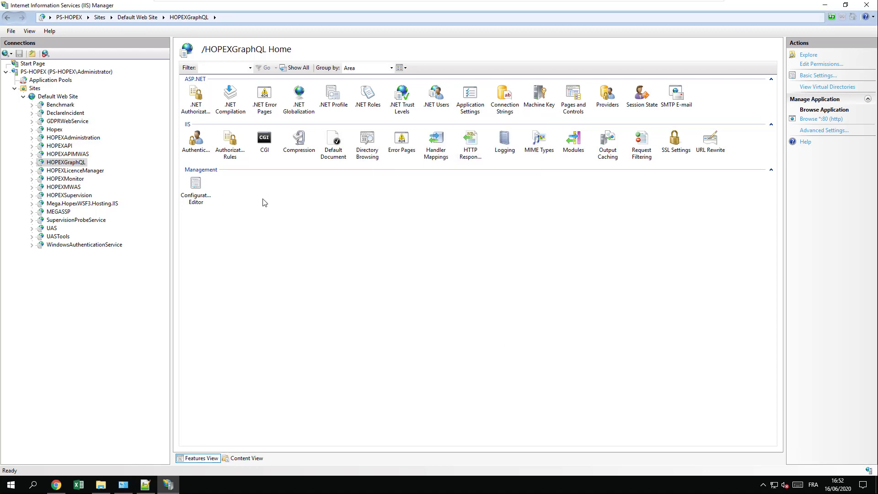
pyautogui.click(50, 80)
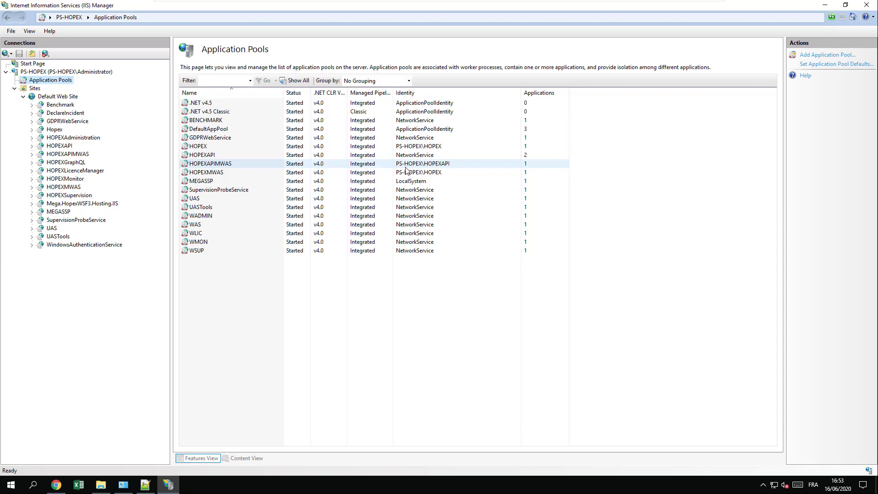
# - Open the HOPEXAPIMWAS pool's Advanced Settings and its Identity account options
pyautogui.click(216, 165)
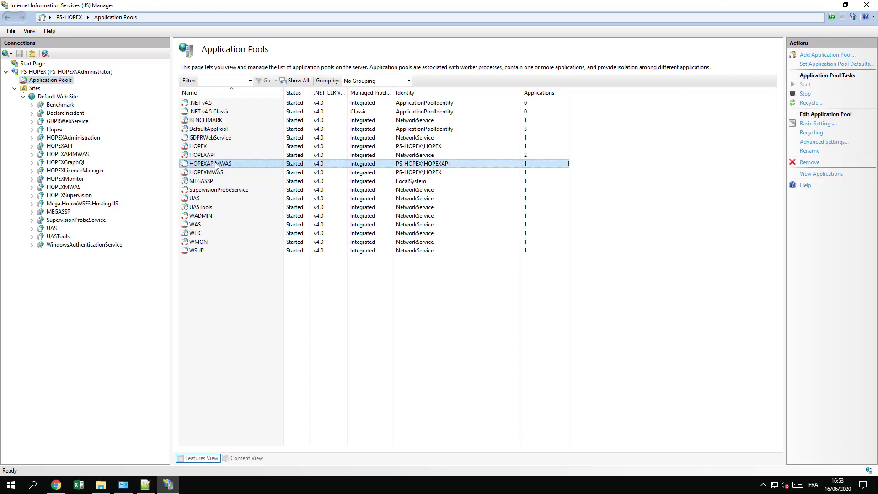
pyautogui.rightClick(263, 166)
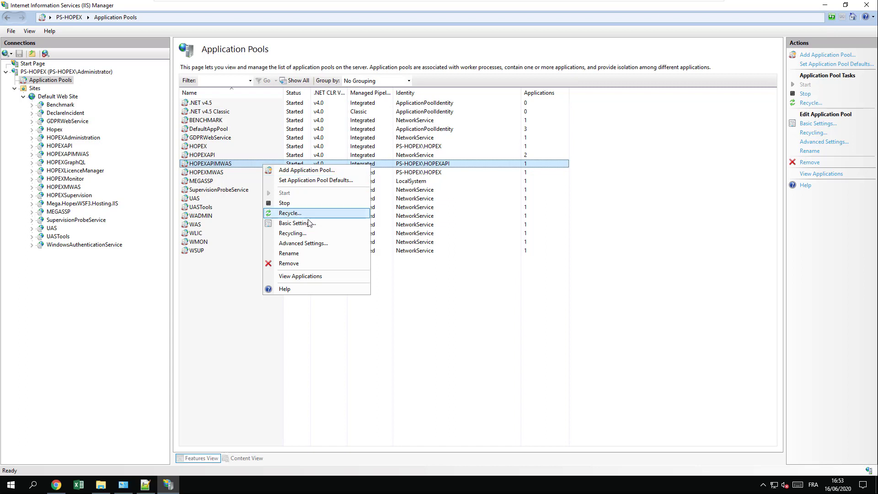
pyautogui.click(327, 243)
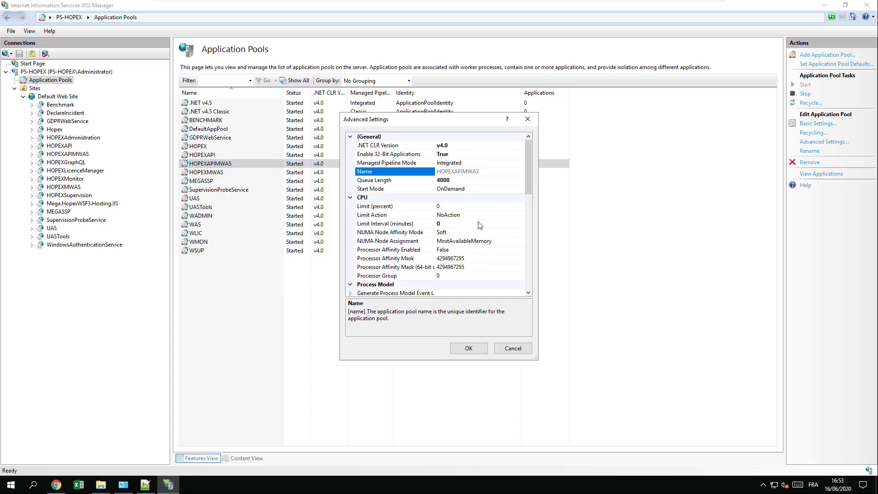
pyautogui.moveTo(530, 189); pyautogui.dragTo(539, 242)
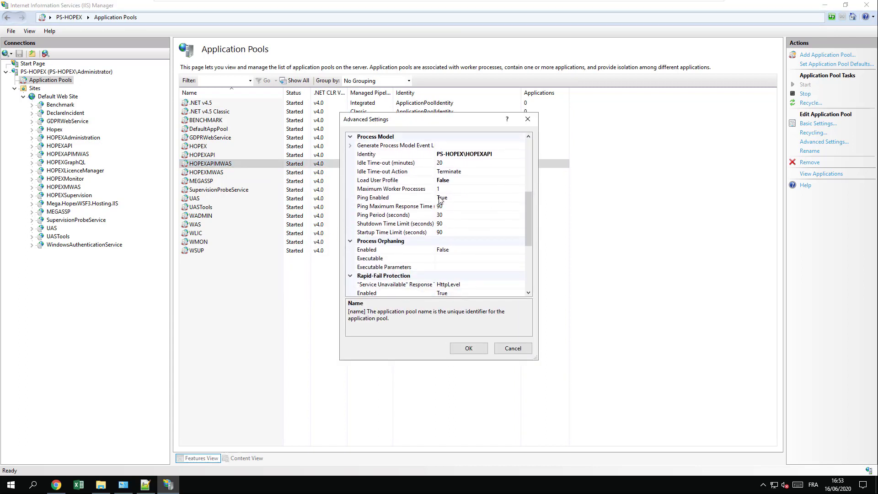
pyautogui.click(446, 153)
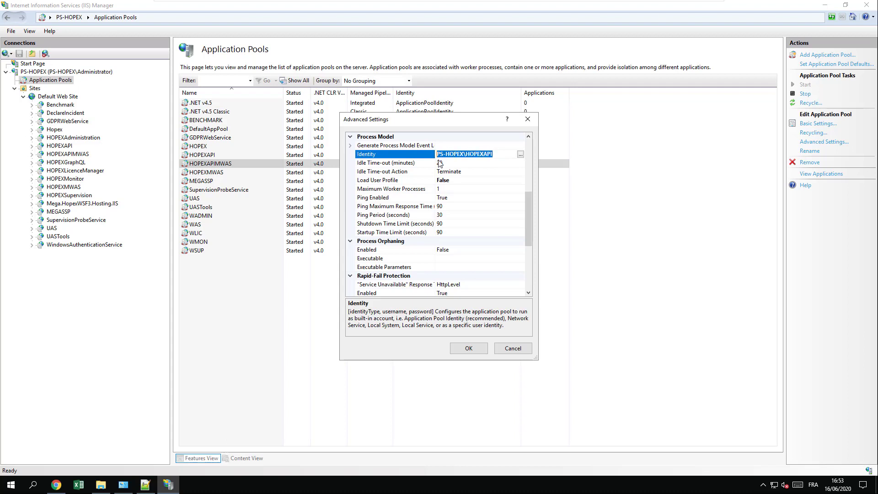
pyautogui.click(521, 154)
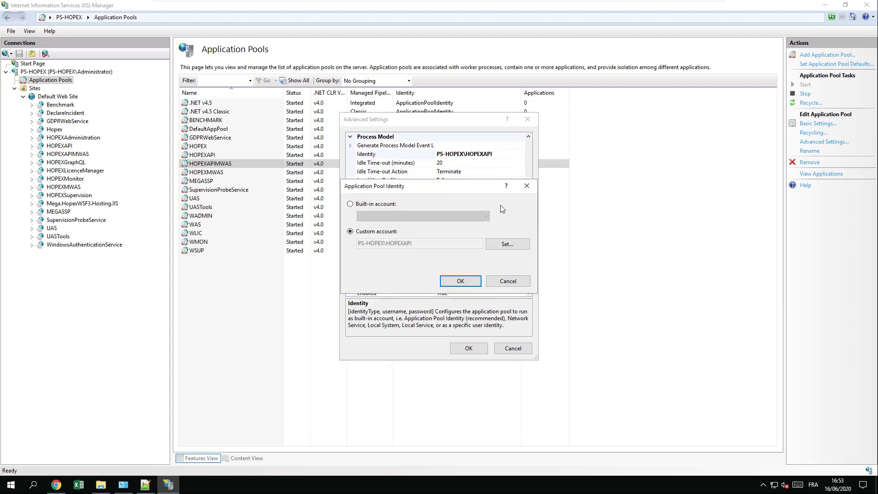
# - Re-enter and confirm the custom account password, apply the pool settings, and minimize IIS Manager
pyautogui.click(507, 244)
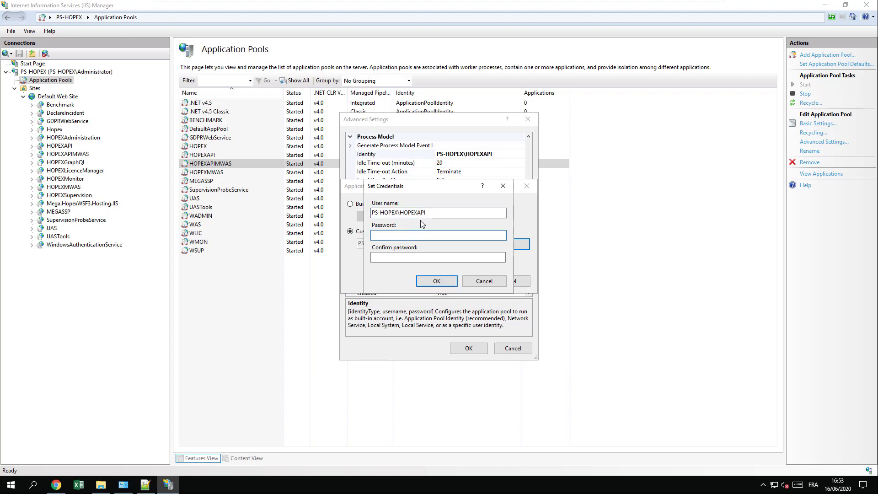
pyautogui.write('•••••••')
pyautogui.press('Tab')
pyautogui.write('•••••••')
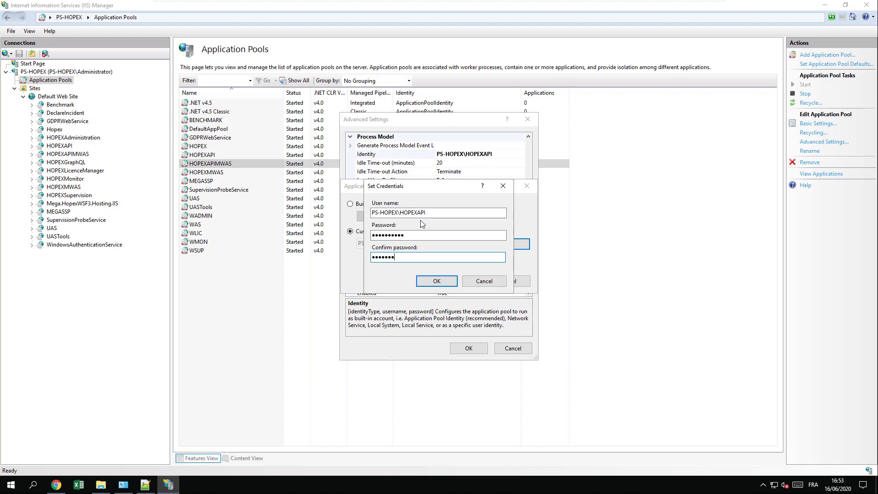
pyautogui.write('•••')
pyautogui.click(483, 282)
pyautogui.click(518, 281)
pyautogui.click(512, 349)
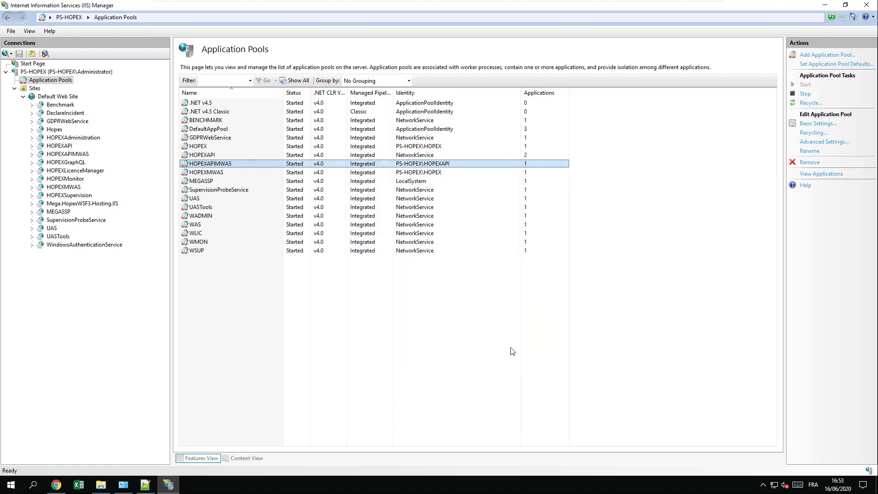
pyautogui.click(820, 6)
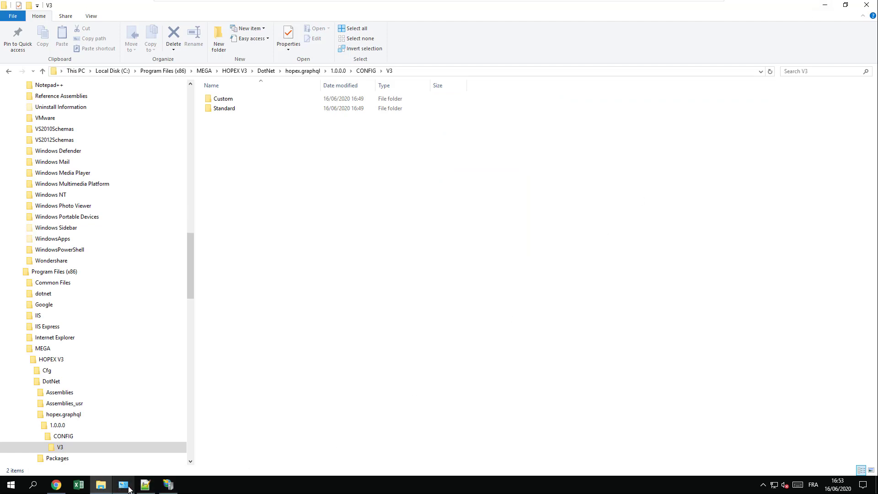
# - Reload GraphiQL so the schema loads, and run the comment_contains "ddd" application query, returning nothing
pyautogui.click(80, 415)
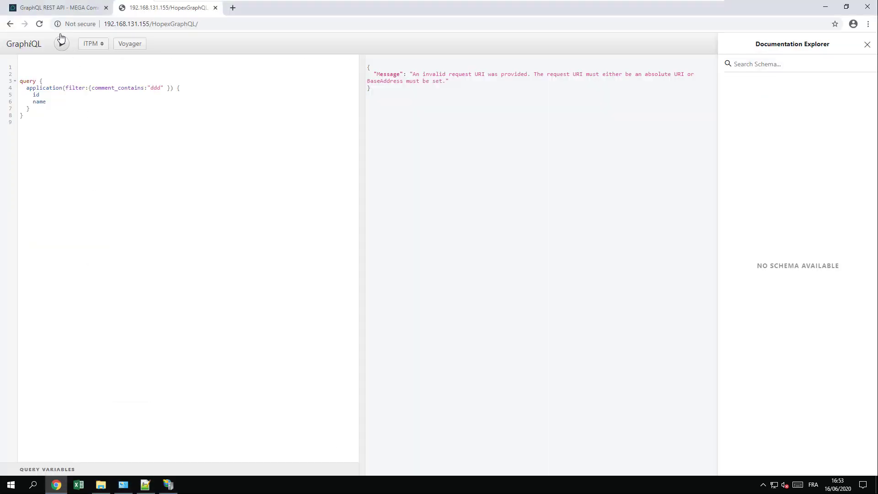
pyautogui.click(39, 24)
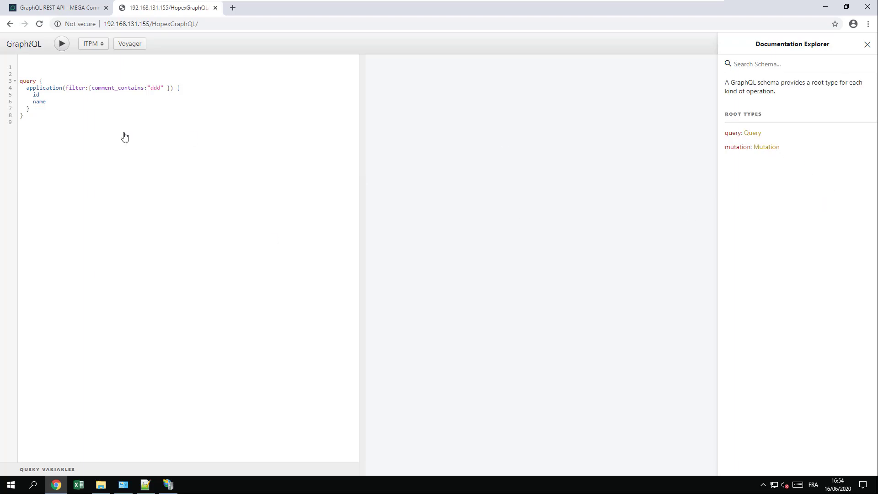
pyautogui.click(62, 43)
# - Delete the filter argument on line 4 and run the unfiltered application query
pyautogui.moveTo(66, 88); pyautogui.dragTo(169, 88)
pyautogui.press('BackSpace')
pyautogui.press('BackSpace')
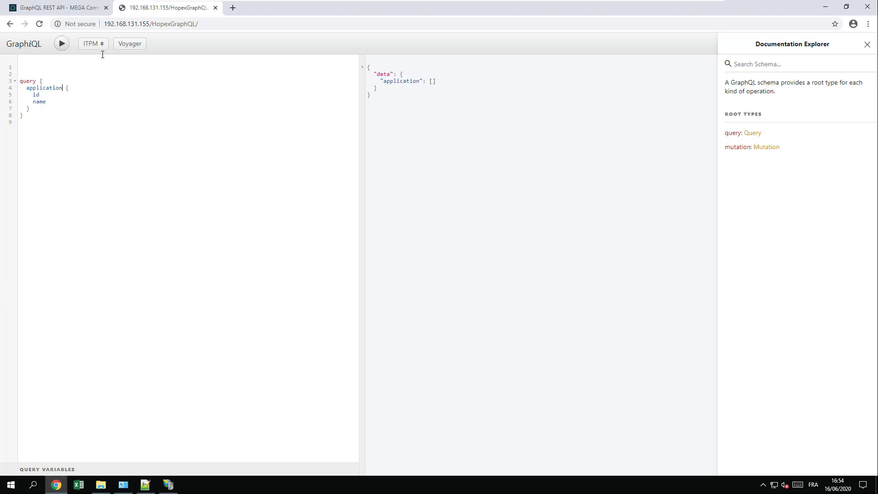
pyautogui.click(62, 44)
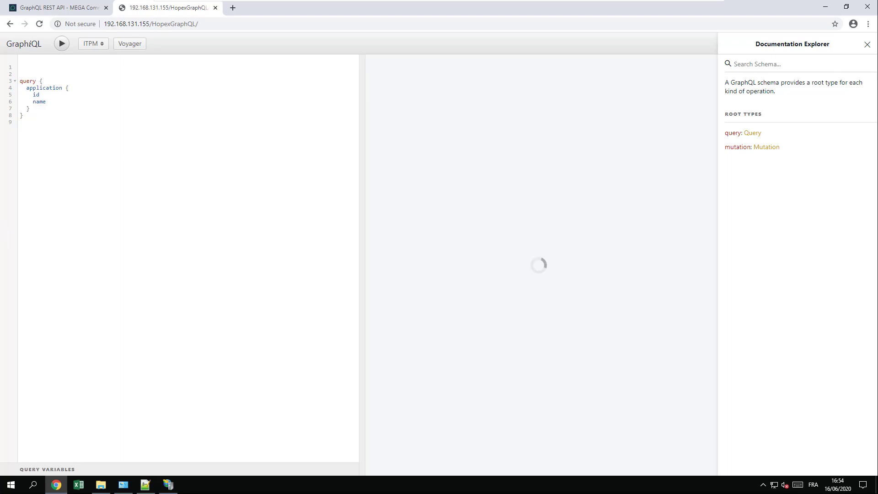